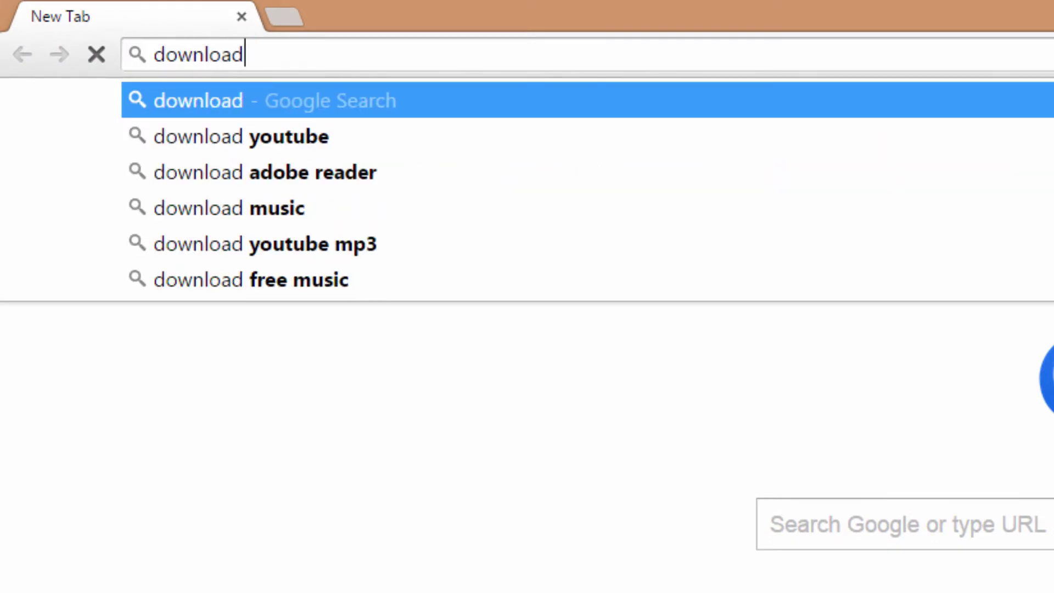
Search 'download serviio' and download serviio-1.5.2-win-setup.exe from the serviio.org download page
{"action": "type", "text": "ioo"}
{"action": "key", "text": "BackSpace"}
{"action": "key", "text": "BackSpace"}
{"action": "type", "text": "io"}
{"action": "key", "text": "Return"}
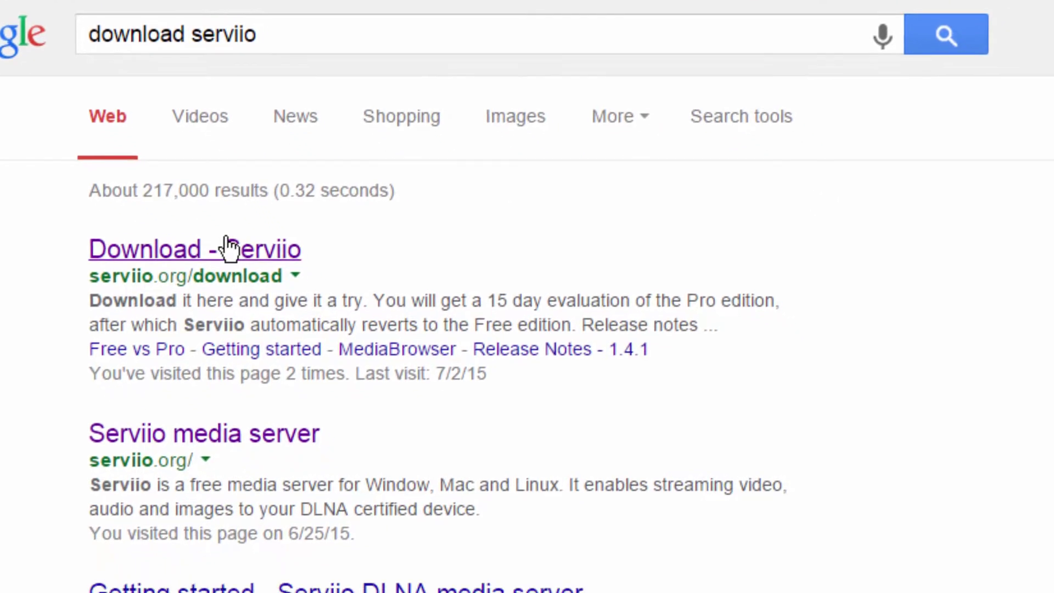
{"action": "left_click", "coordinate": [329, 364]}
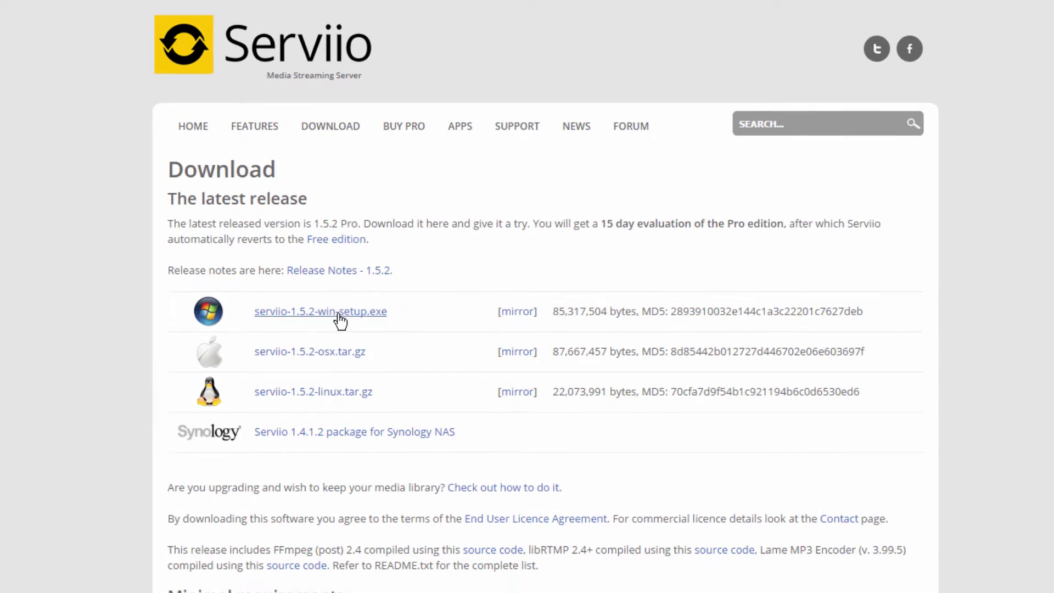
{"action": "left_click", "coordinate": [338, 316]}
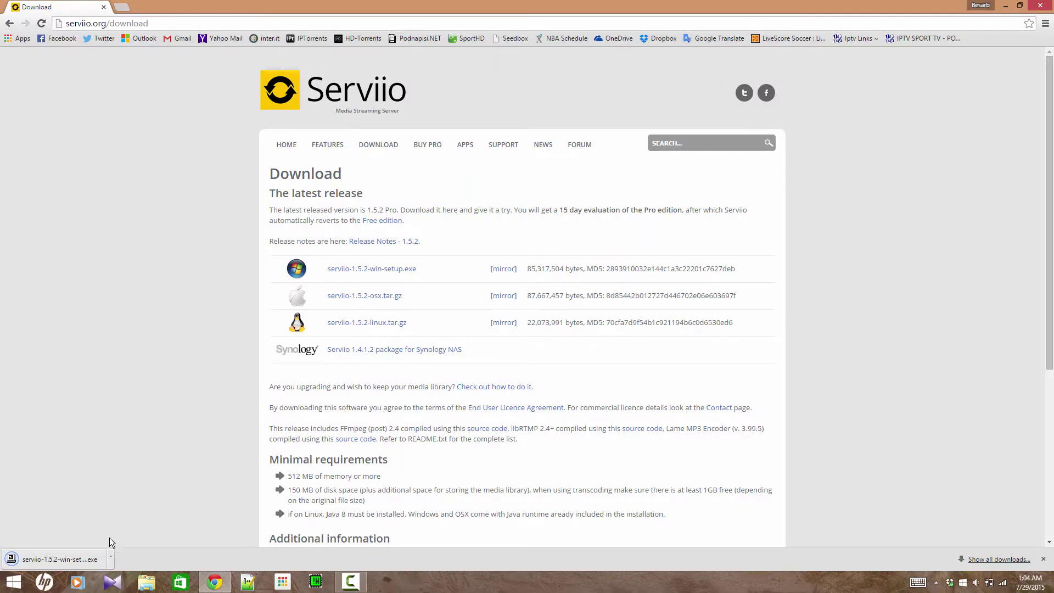
Run serviio-1.5.2-win-setup.exe and install Serviio with all components to C:\Program Files\Serviio
{"action": "left_click", "coordinate": [90, 558]}
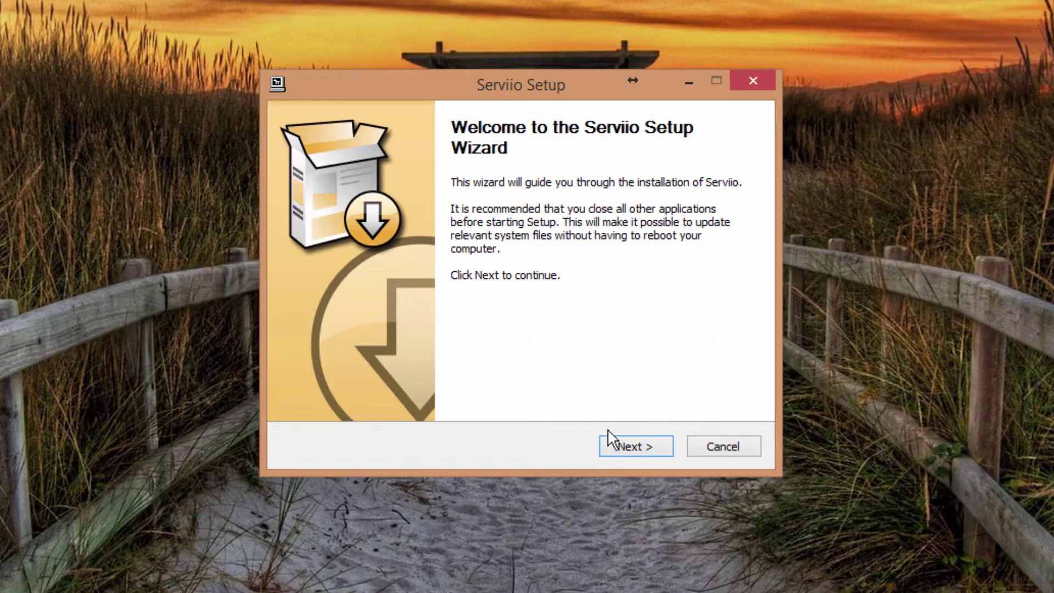
{"action": "left_click", "coordinate": [610, 442]}
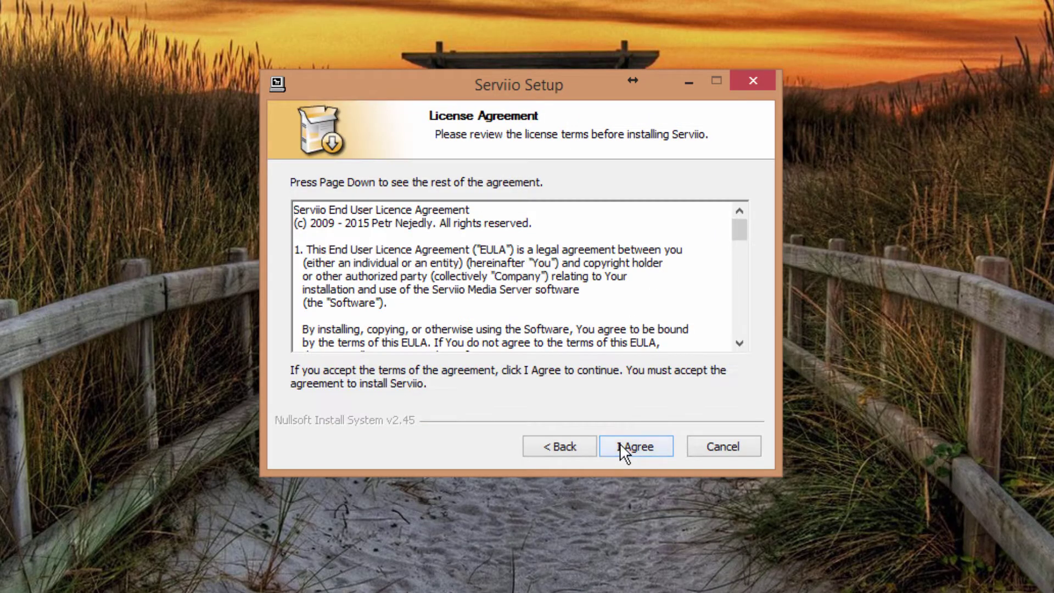
{"action": "left_click", "coordinate": [621, 443]}
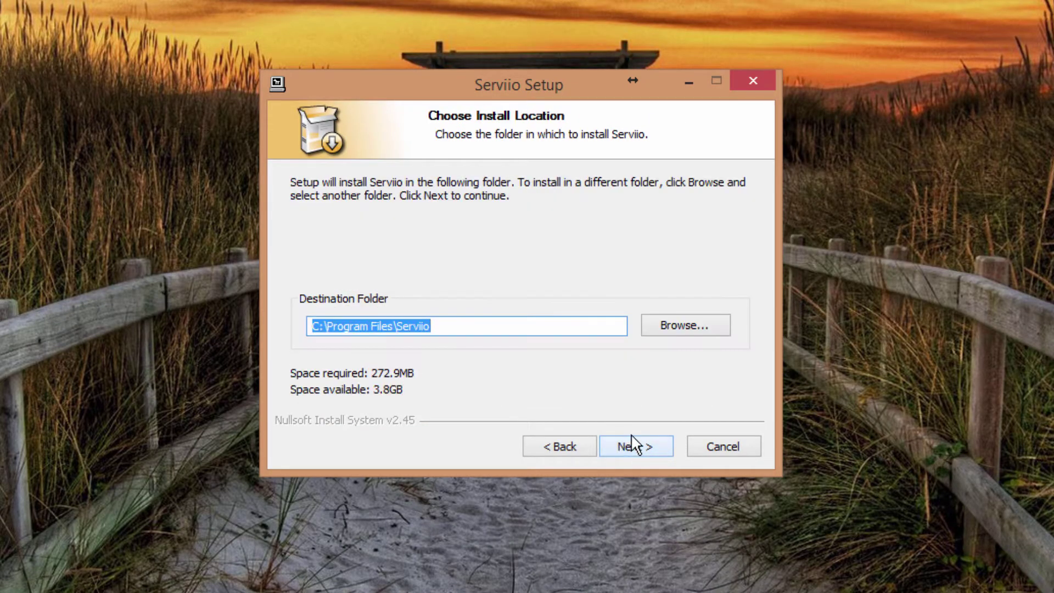
{"action": "left_click", "coordinate": [631, 436]}
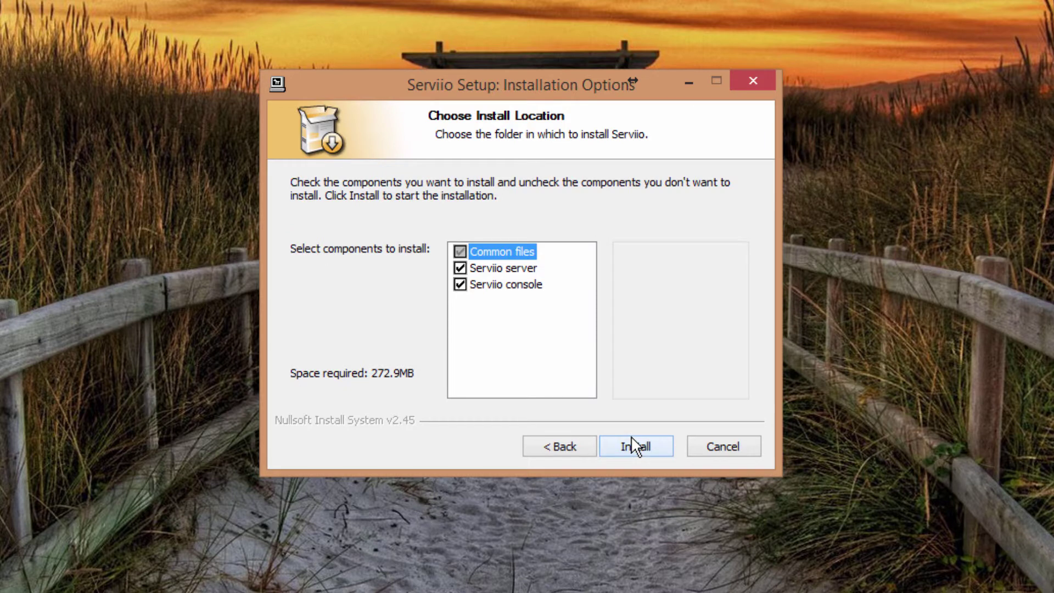
{"action": "left_click", "coordinate": [632, 438]}
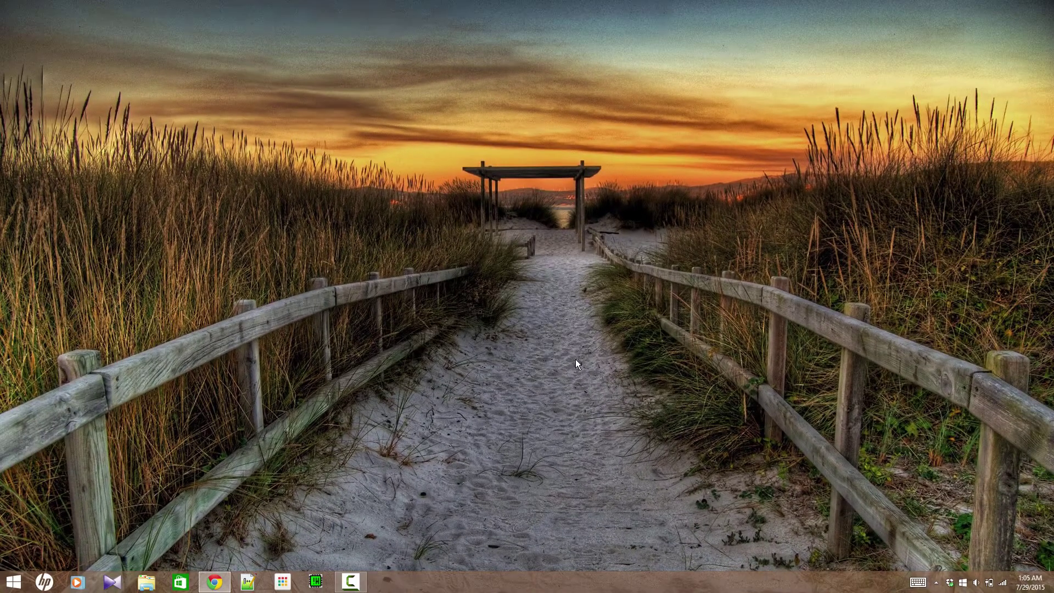
Launch Serviio Console by searching 'ser' from the Windows Start screen
{"action": "left_click", "coordinate": [936, 583]}
{"action": "left_click", "coordinate": [935, 582]}
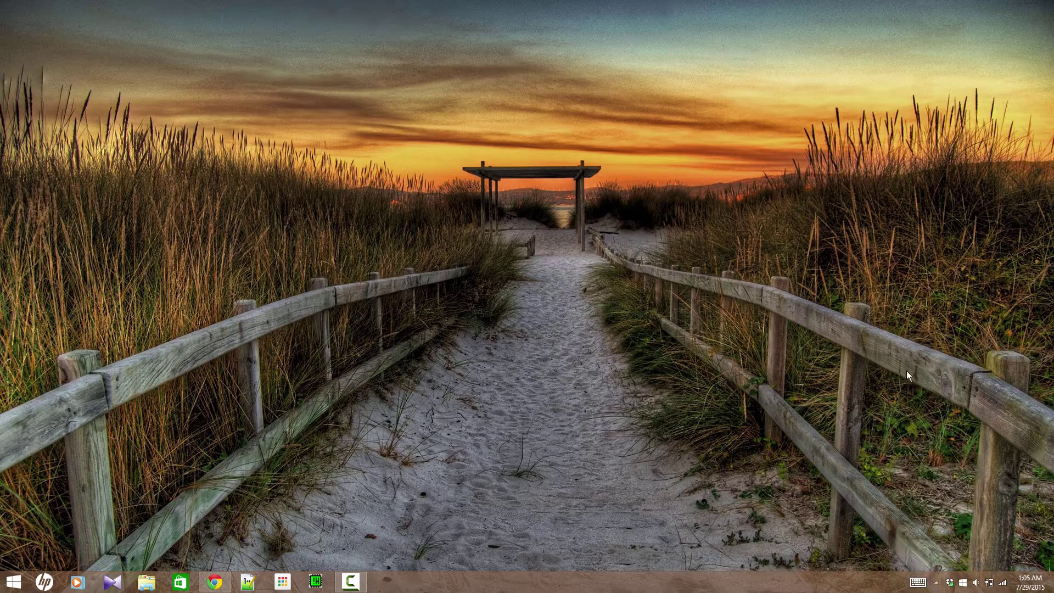
{"action": "mouse_move", "coordinate": [1049, 587]}
{"action": "left_click", "coordinate": [1037, 204]}
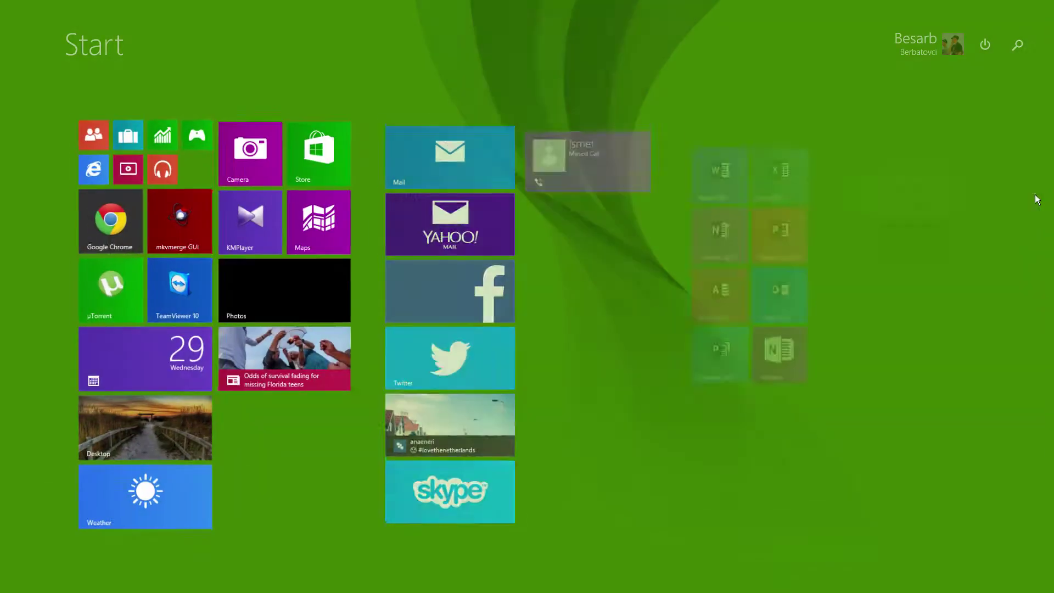
{"action": "type", "text": "serviio Console"}
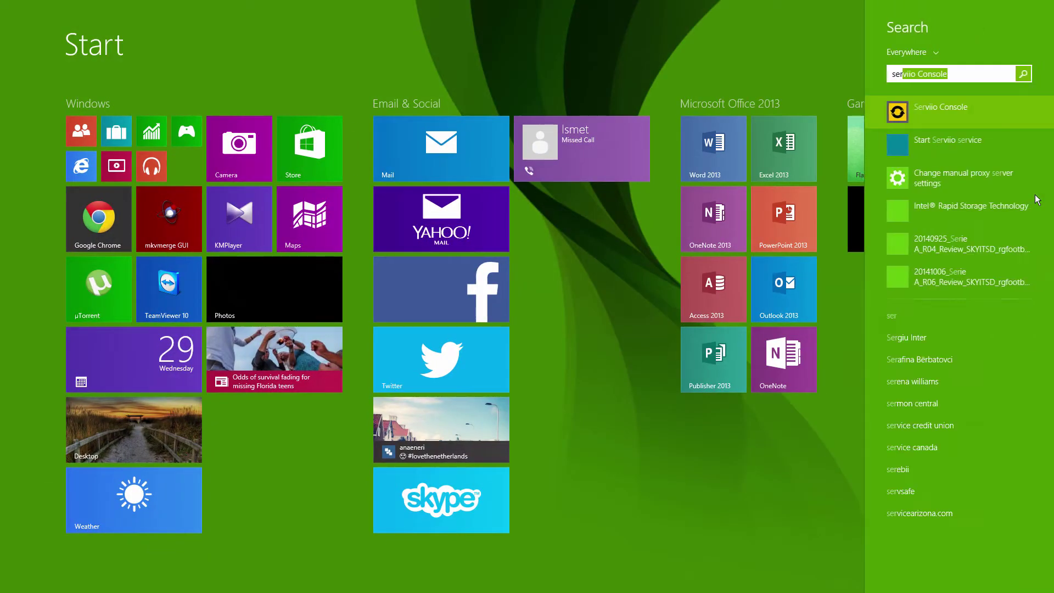
{"action": "left_click", "coordinate": [987, 117]}
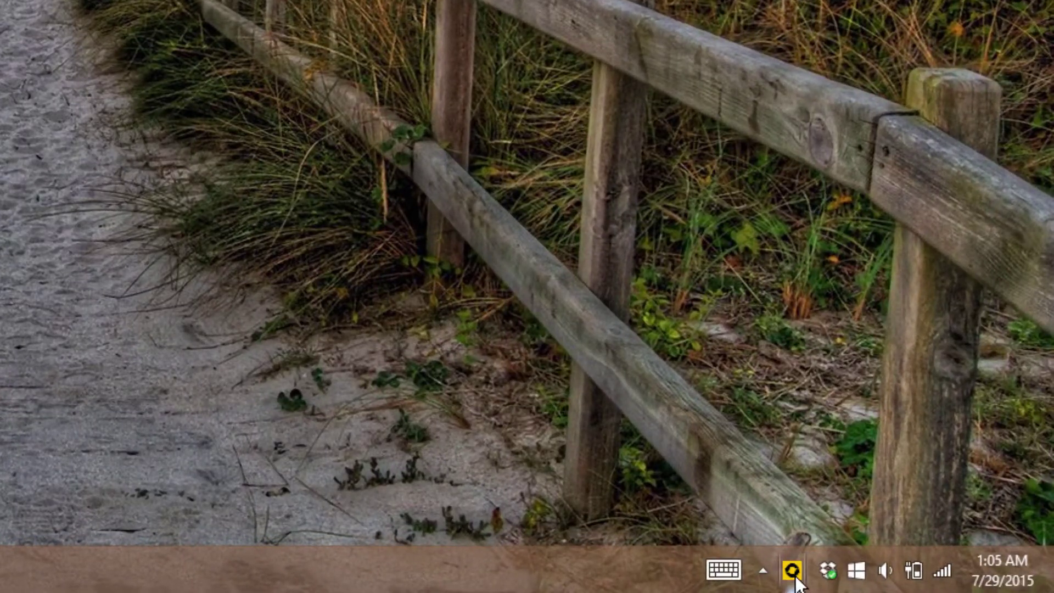
Open the Serviio console from its tray icon and show the Library shared folders
{"action": "right_click", "coordinate": [796, 578]}
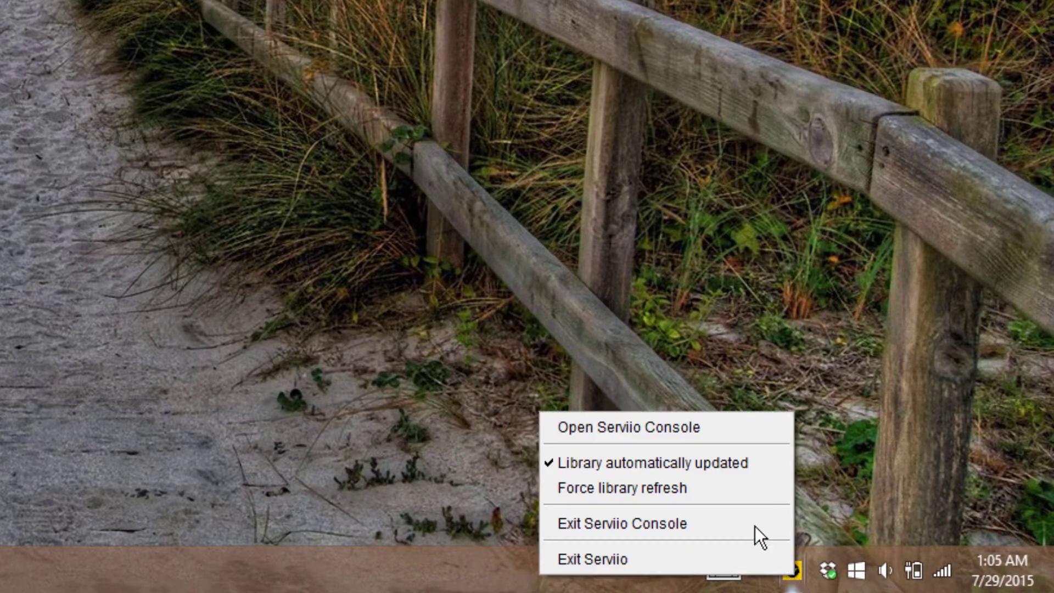
{"action": "left_click", "coordinate": [698, 425]}
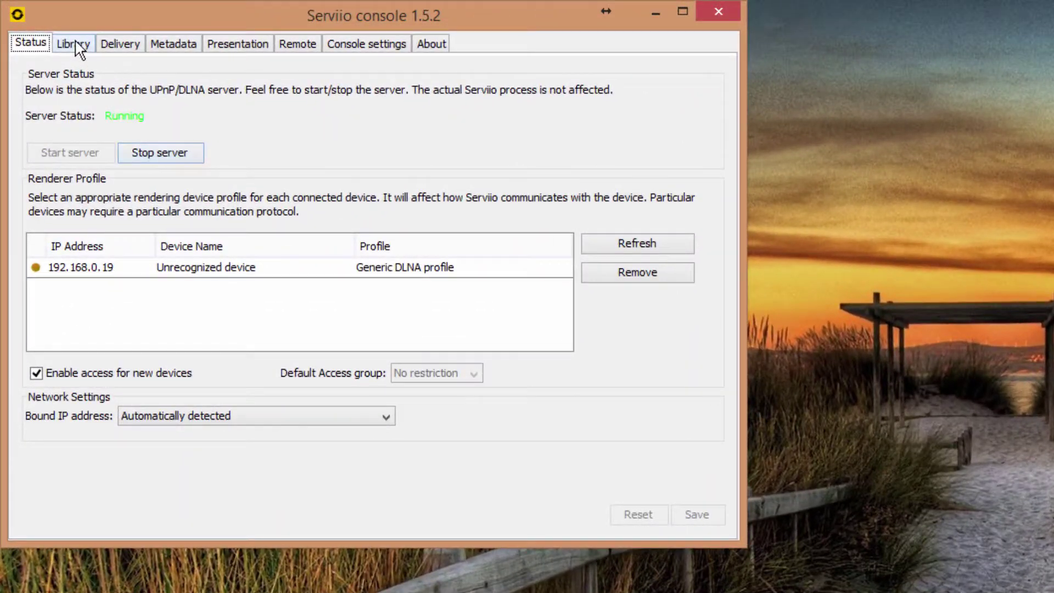
{"action": "left_click", "coordinate": [76, 44]}
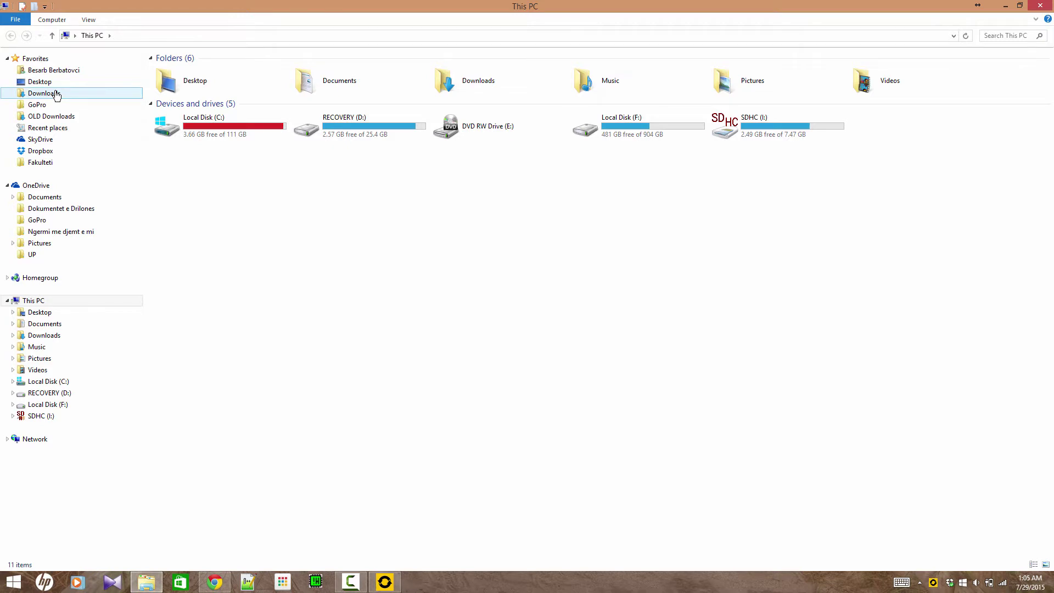
In File Explorer, open Downloads and then the OLD Downloads folder on F:
{"action": "left_click", "coordinate": [57, 94]}
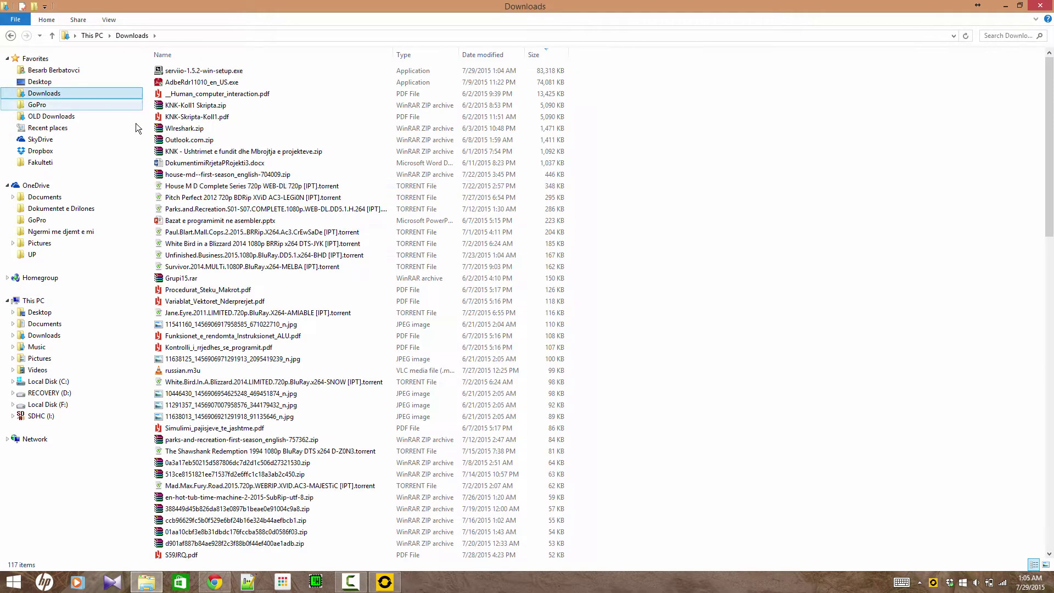
{"action": "scroll", "coordinate": [384, 324], "scroll_direction": "down", "scroll_amount": 4}
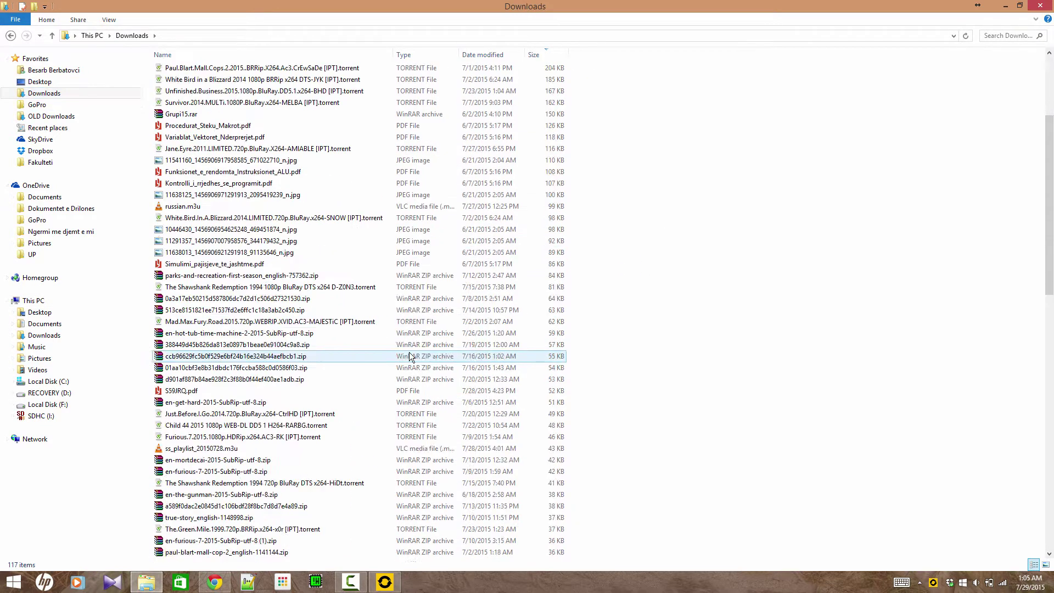
{"action": "left_click", "coordinate": [71, 116]}
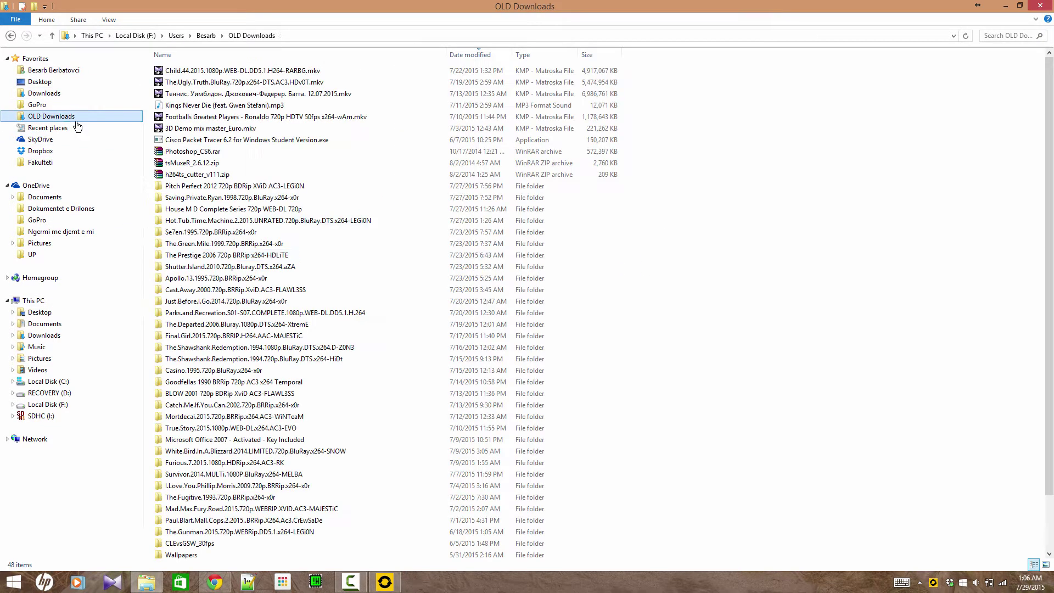
{"action": "left_click", "coordinate": [909, 369]}
{"action": "left_click_drag", "start_coordinate": [1050, 275], "coordinate": [1051, 326]}
{"action": "scroll", "coordinate": [1052, 274], "scroll_direction": "up", "scroll_amount": 2}
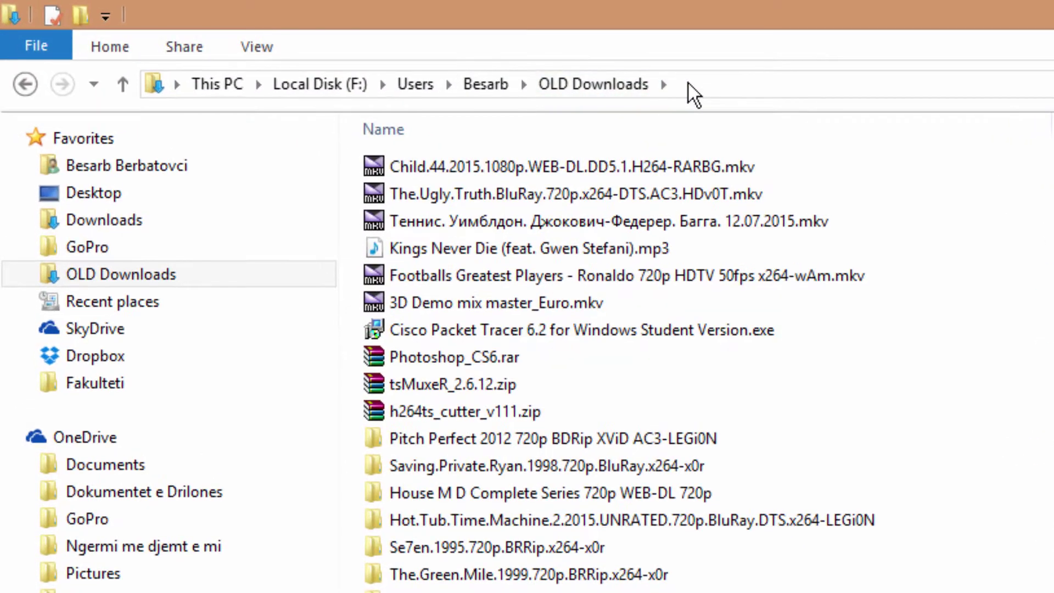
Copy the folder's path from the Explorer address bar
{"action": "left_click", "coordinate": [437, 56]}
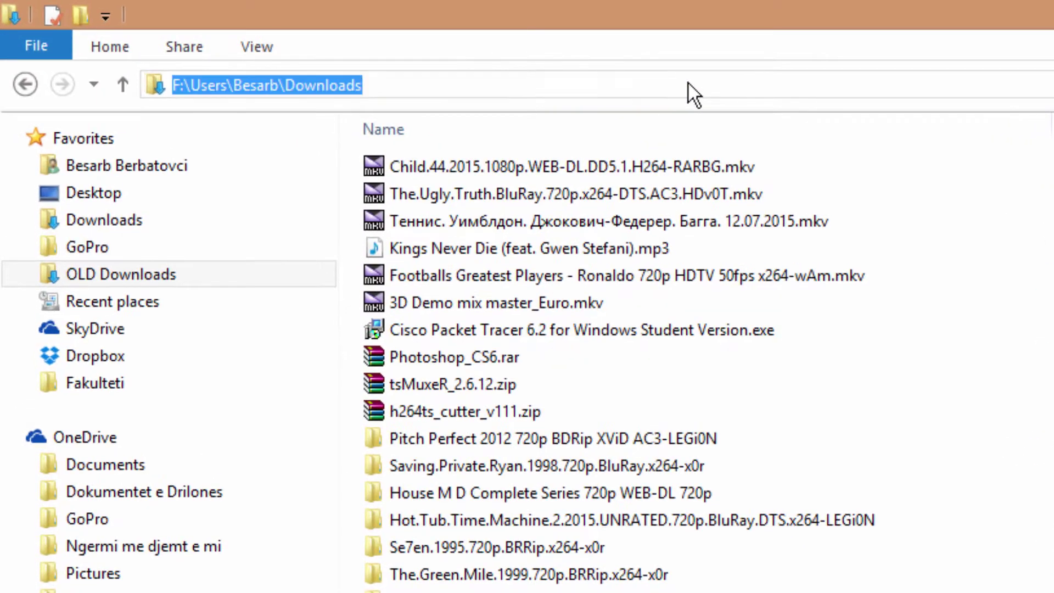
{"action": "right_click", "coordinate": [321, 74]}
{"action": "left_click", "coordinate": [238, 161]}
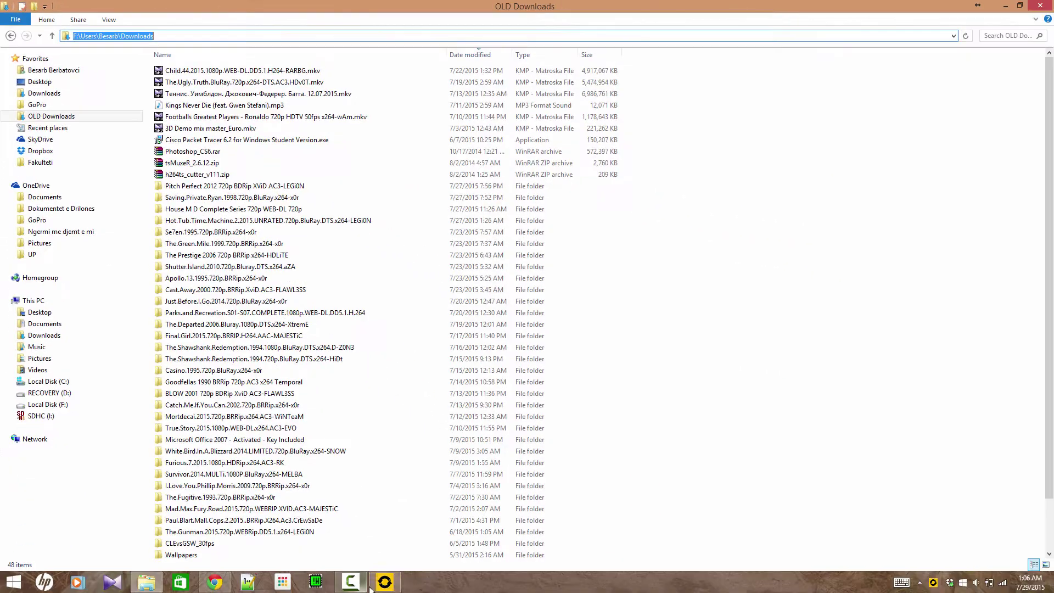
Add the pasted F: drive Downloads path as a shared folder in Serviio Console
{"action": "left_click", "coordinate": [386, 583]}
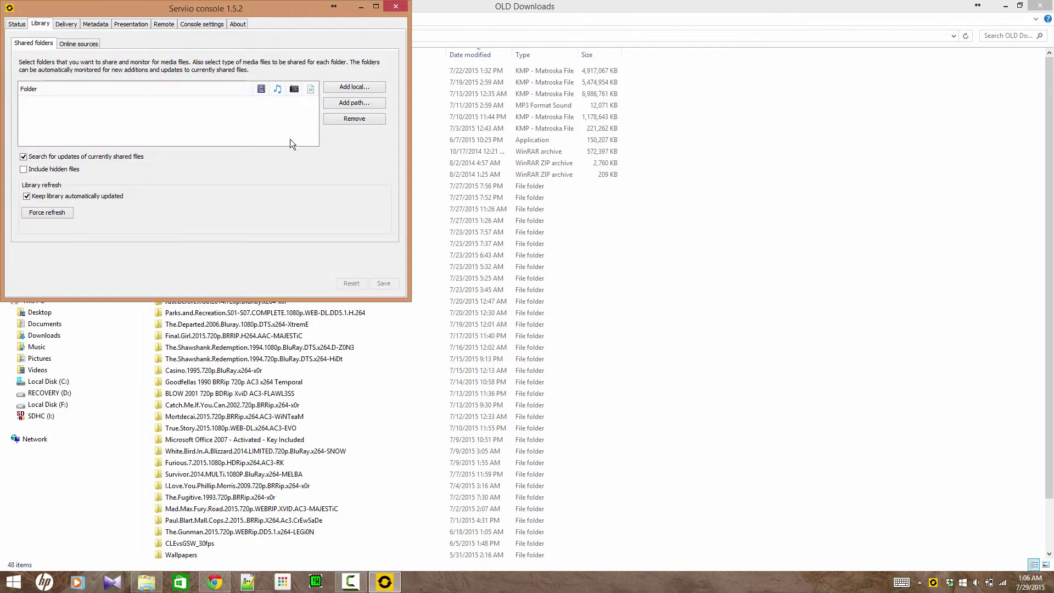
{"action": "left_click", "coordinate": [354, 108]}
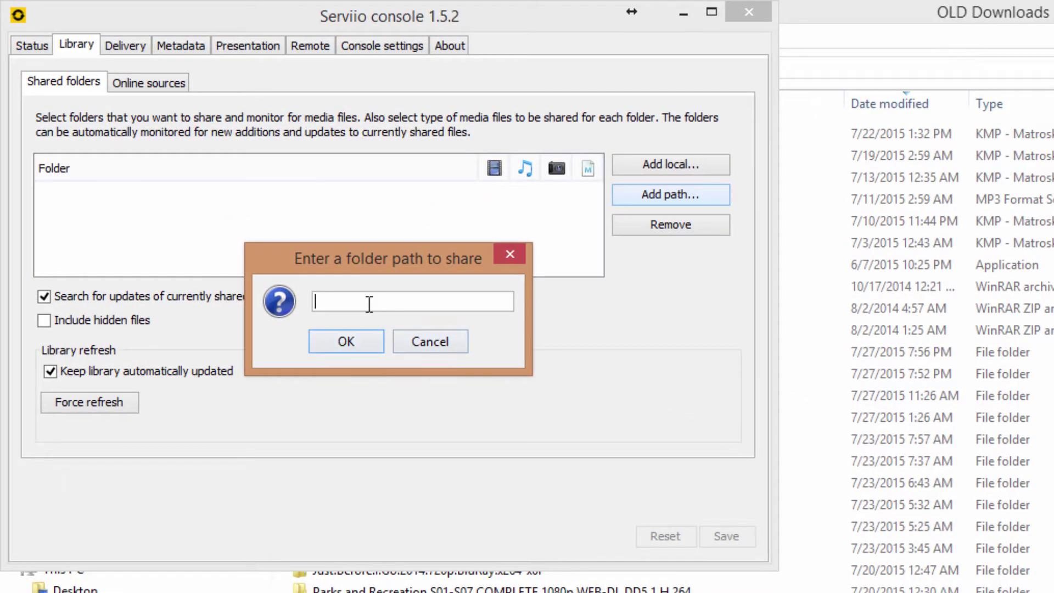
{"action": "key", "text": "ctrl+v"}
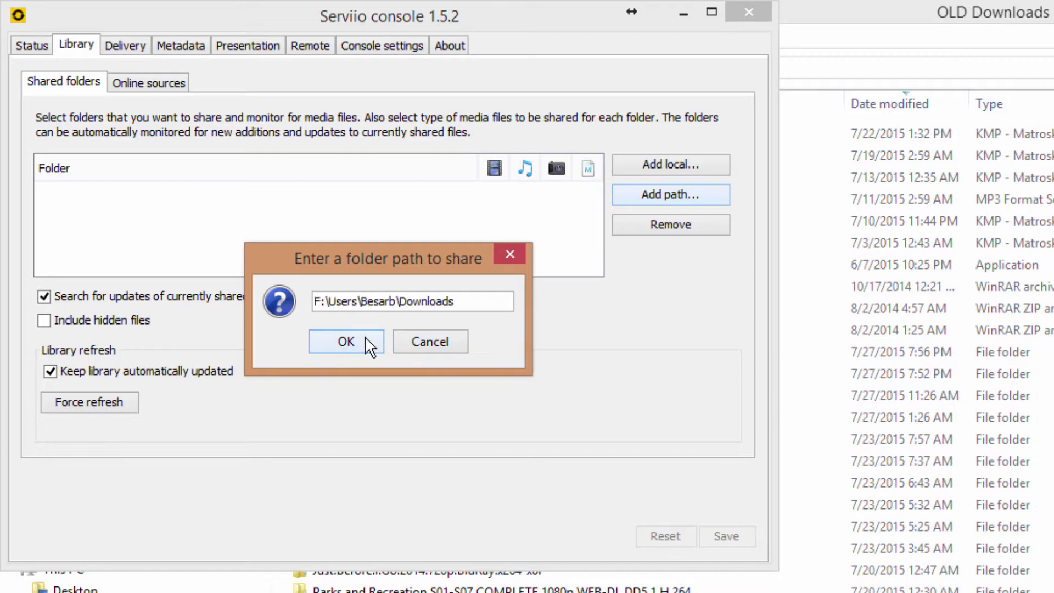
{"action": "left_click", "coordinate": [366, 339]}
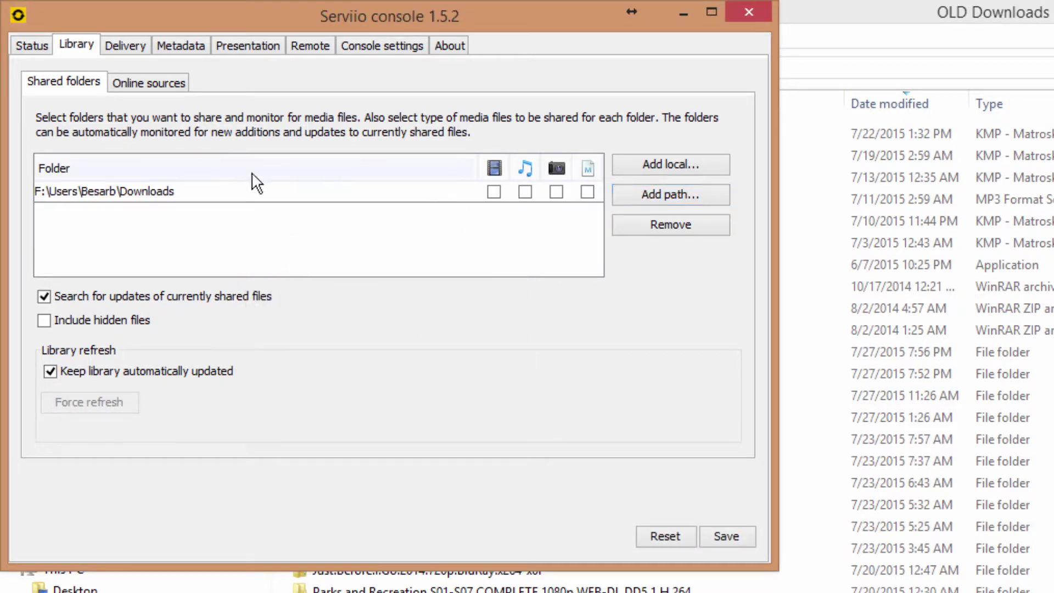
Enable video and image sharing for the Downloads folder entry
{"action": "left_click", "coordinate": [132, 192]}
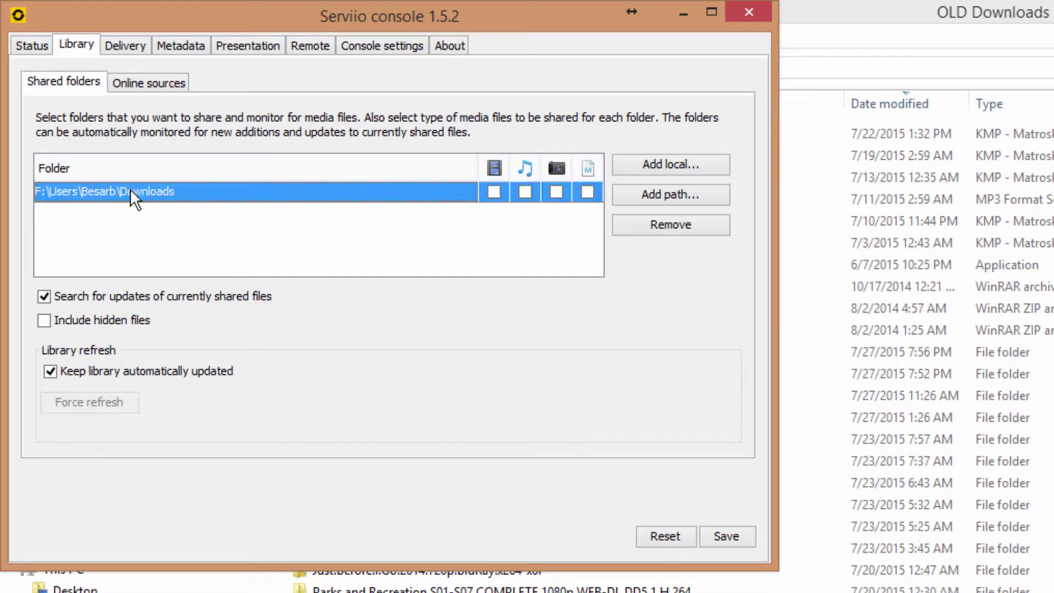
{"action": "left_click", "coordinate": [494, 192]}
{"action": "left_click", "coordinate": [556, 192]}
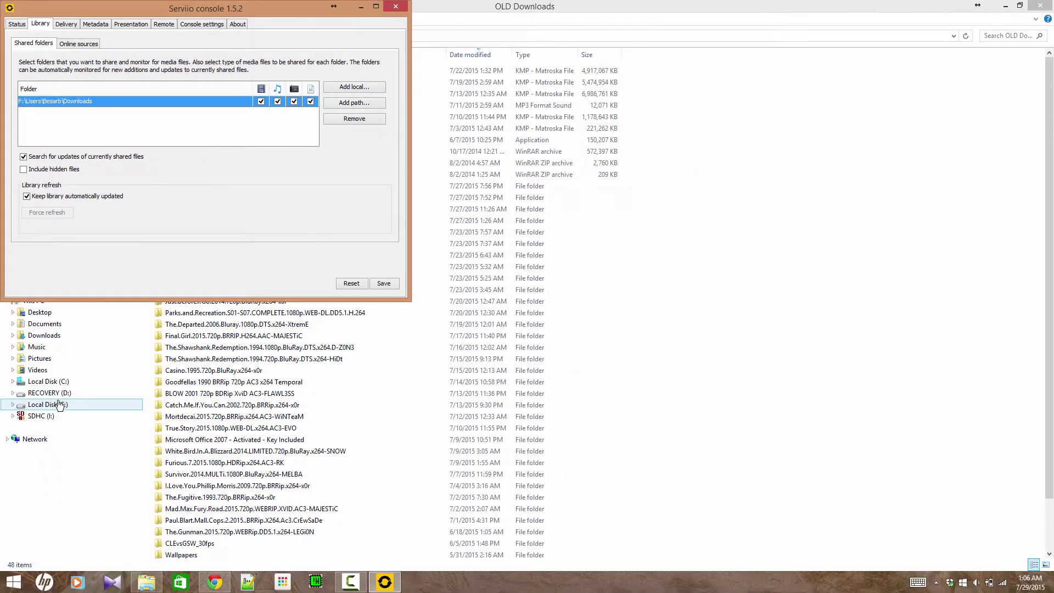
Open F:\GoPro in Explorer and copy its full path
{"action": "left_click", "coordinate": [60, 404]}
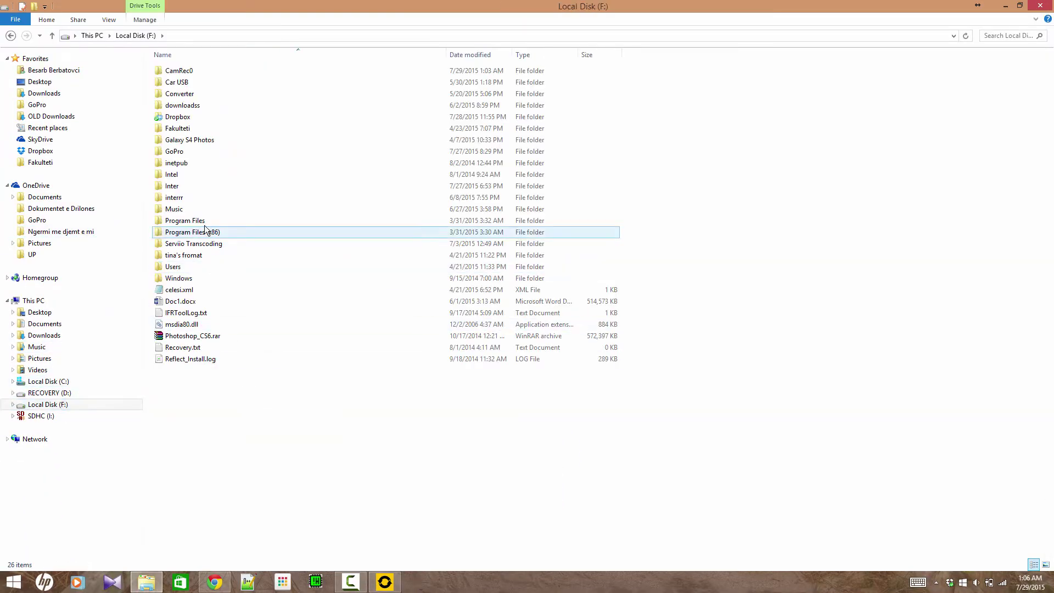
{"action": "double_click", "coordinate": [175, 152]}
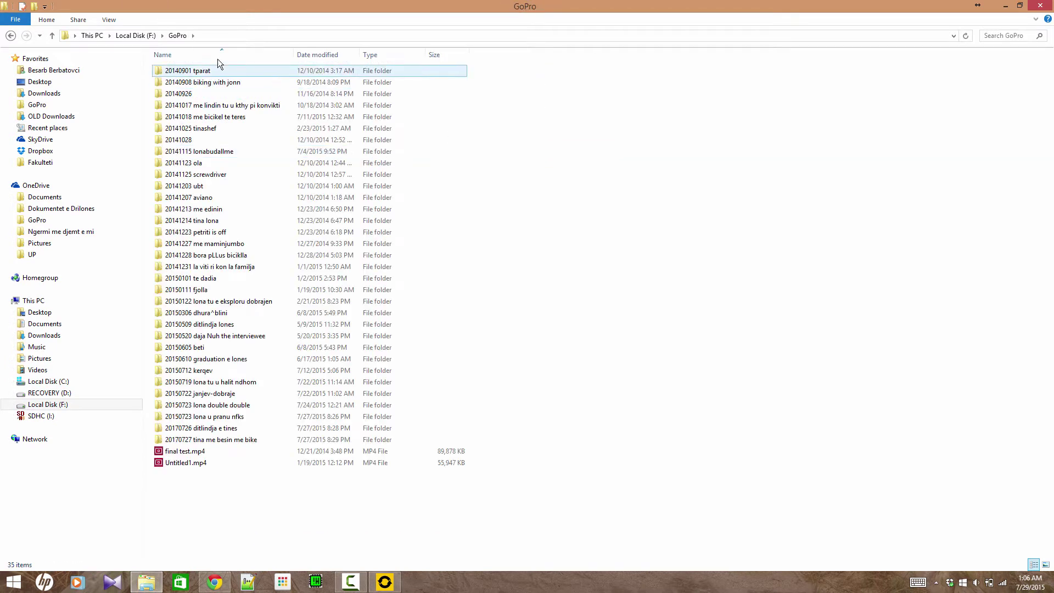
{"action": "left_click", "coordinate": [222, 38]}
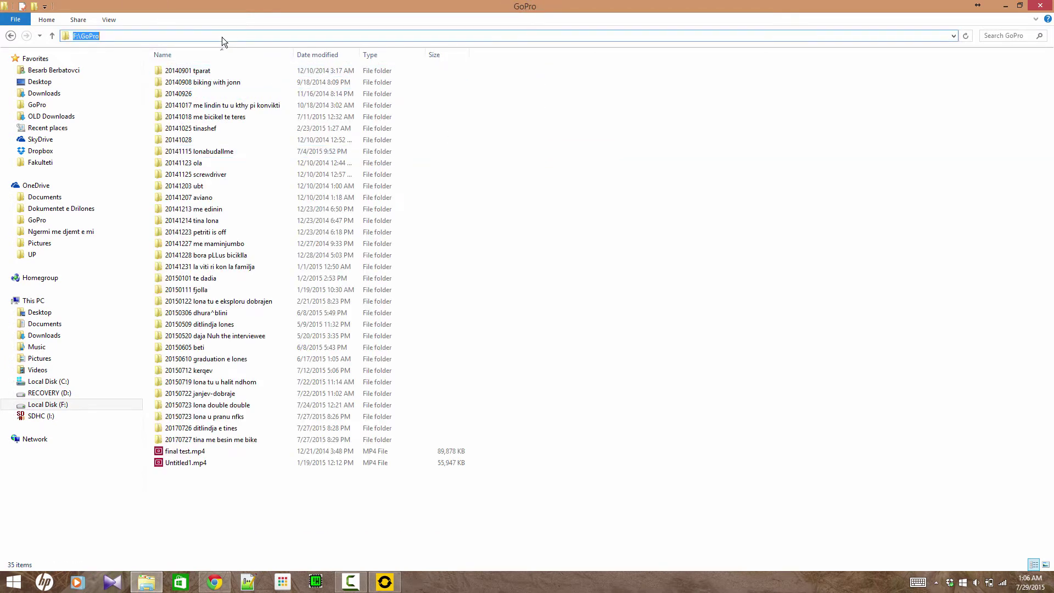
{"action": "left_click", "coordinate": [10, 36]}
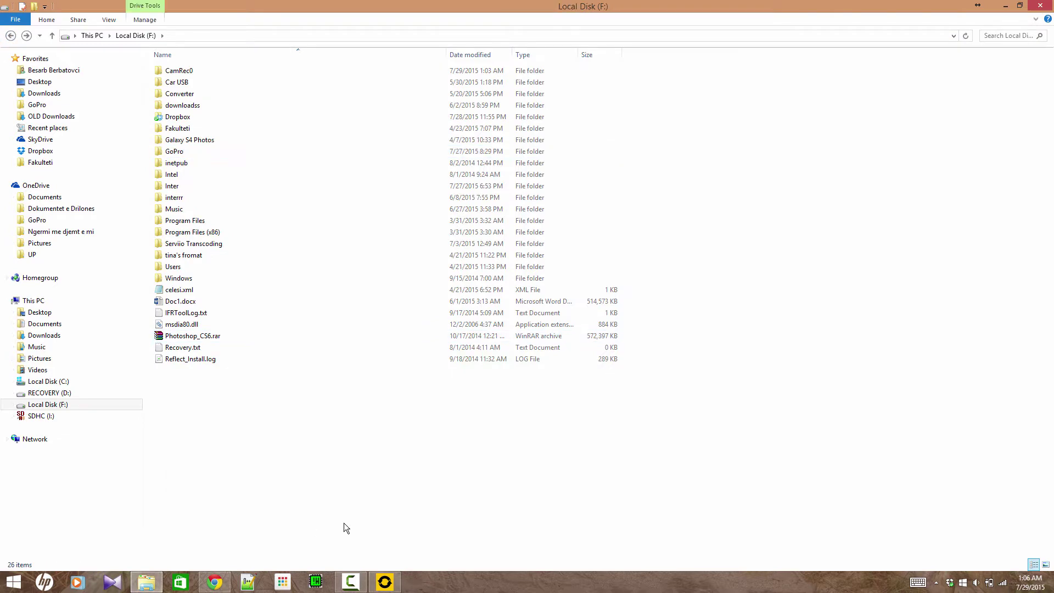
Add F:\GoPro as a shared folder and enable music and photo sharing for it
{"action": "left_click", "coordinate": [384, 582]}
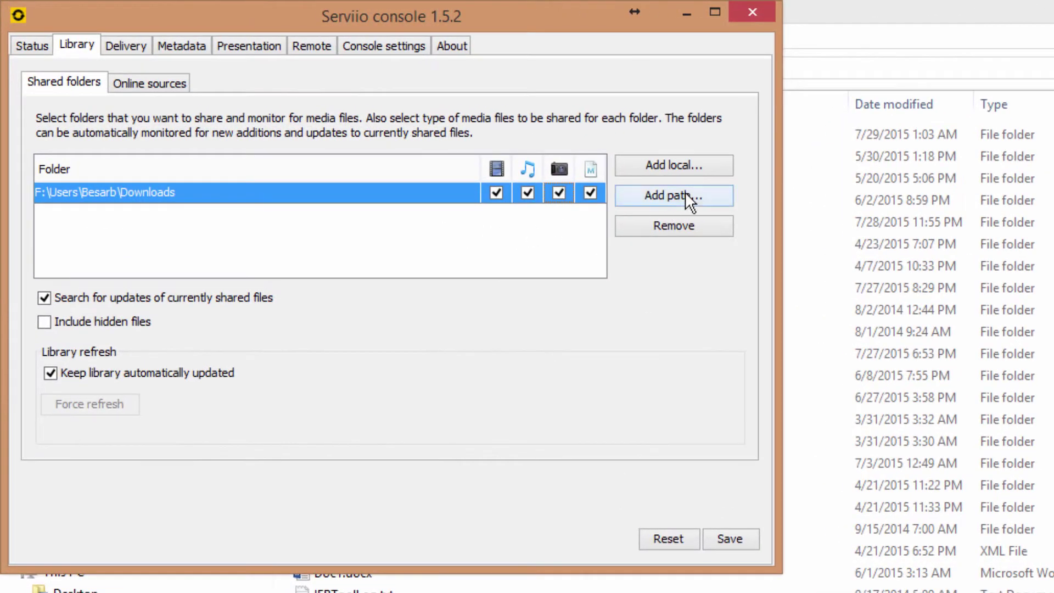
{"action": "left_click", "coordinate": [685, 192]}
{"action": "key", "text": "ctrl+v"}
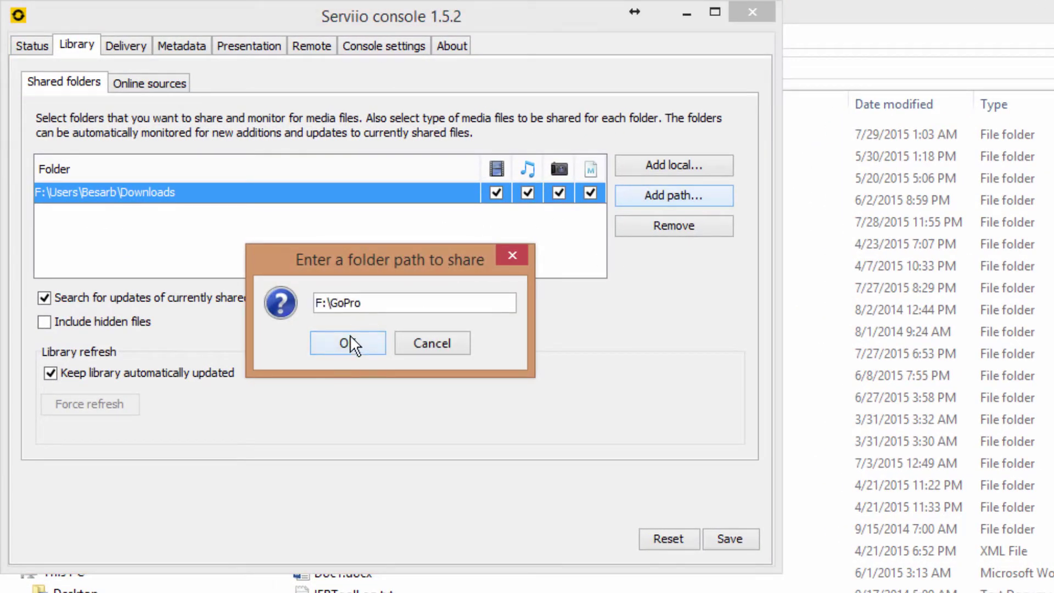
{"action": "left_click", "coordinate": [350, 337]}
{"action": "left_click", "coordinate": [498, 214]}
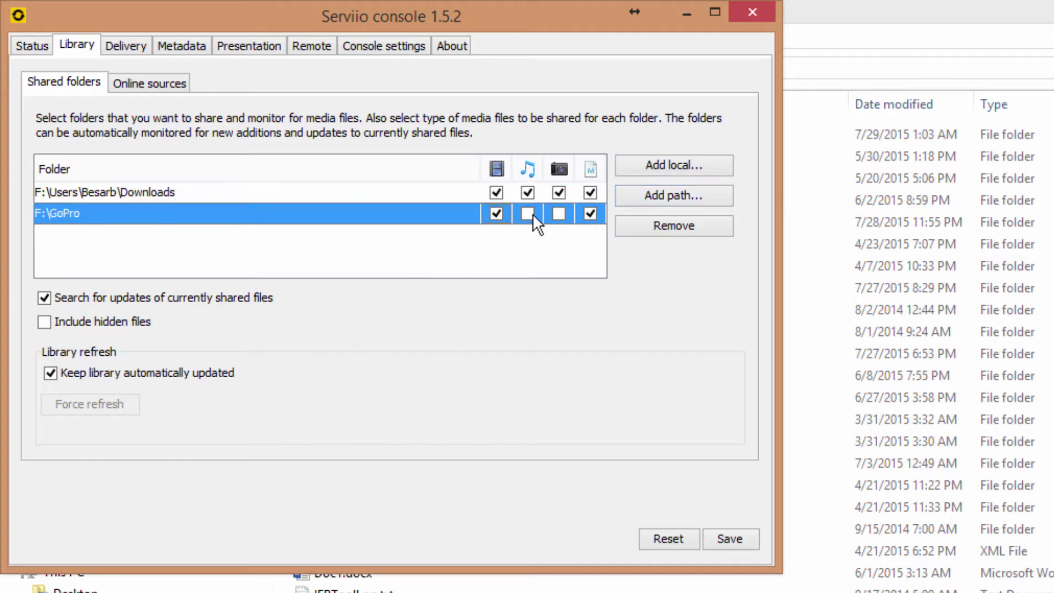
{"action": "left_click", "coordinate": [556, 214]}
{"action": "left_click", "coordinate": [201, 45]}
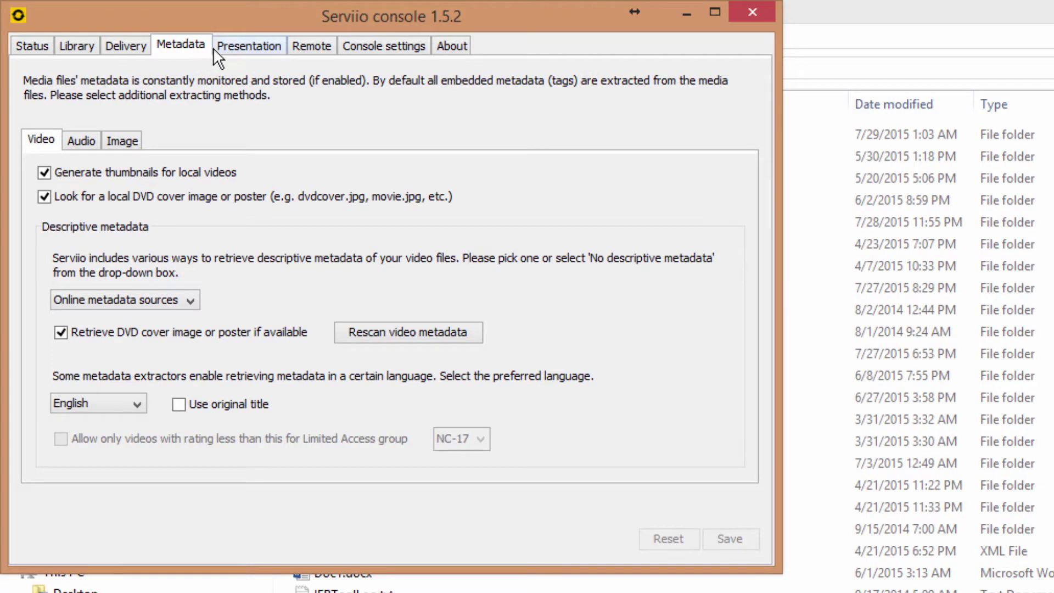
{"action": "left_click", "coordinate": [227, 43]}
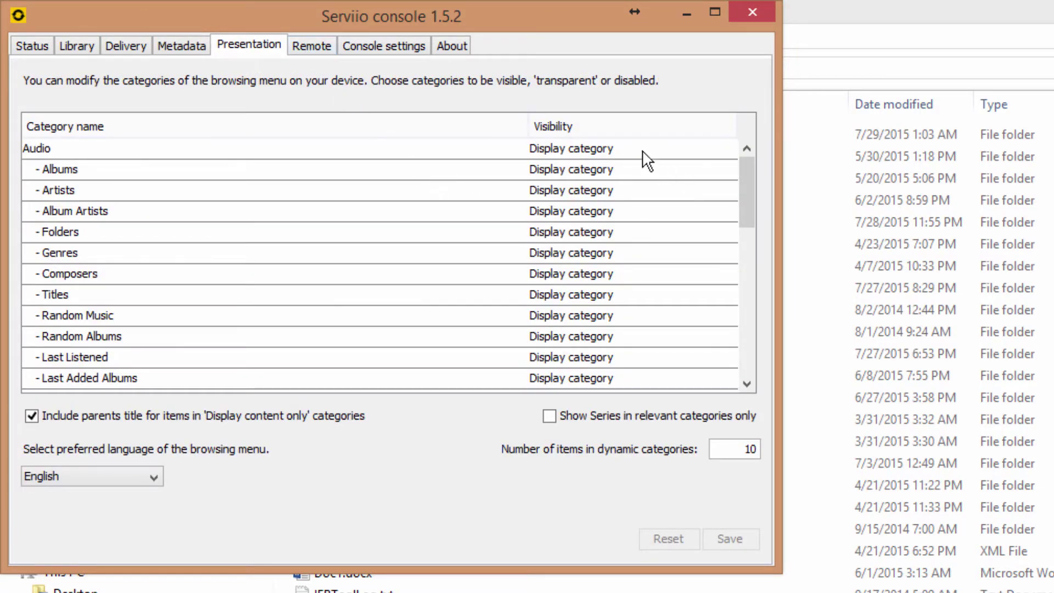
{"action": "left_click", "coordinate": [130, 45]}
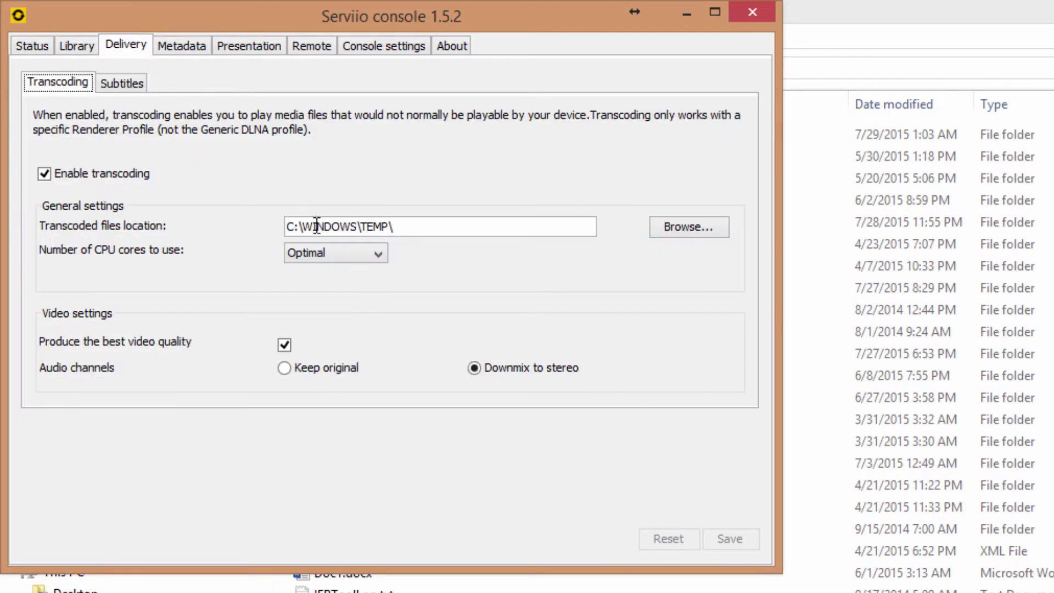
{"action": "left_click", "coordinate": [83, 47]}
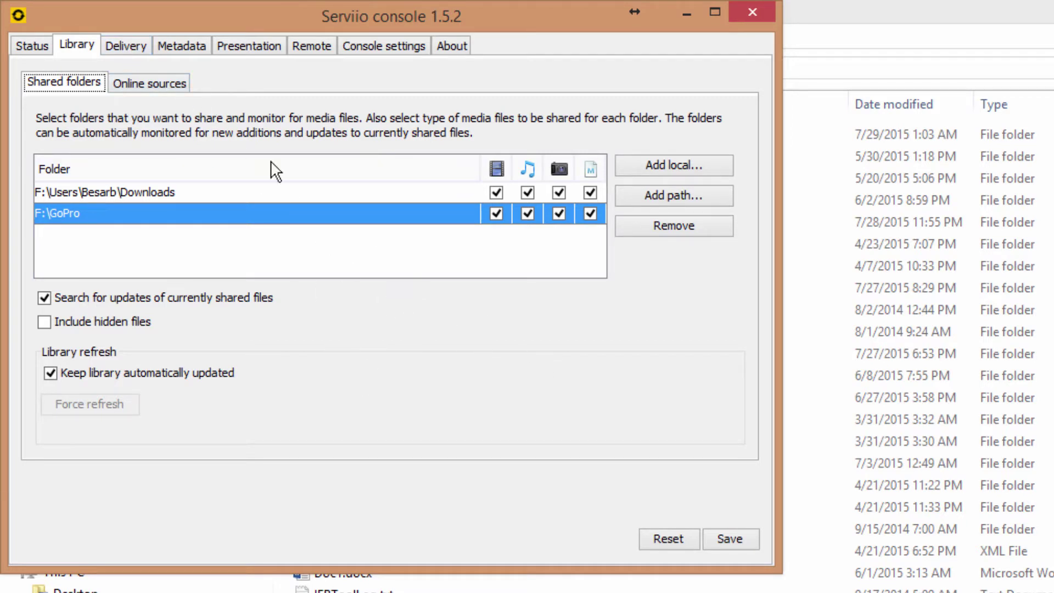
Set the transcoding folder to F:\Serviio Transcoding
{"action": "left_click", "coordinate": [137, 47]}
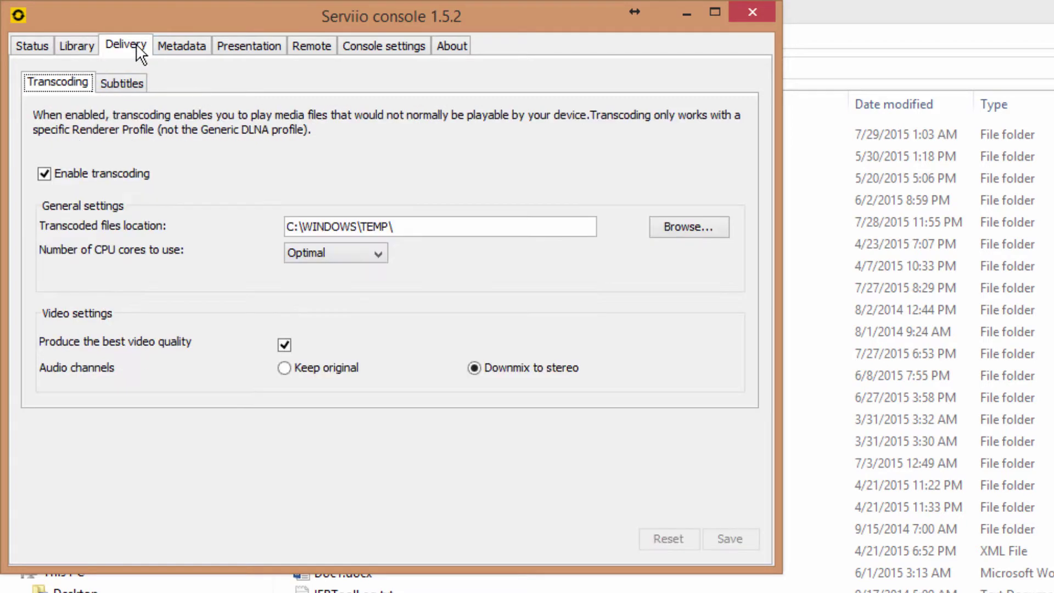
{"action": "left_click", "coordinate": [689, 227]}
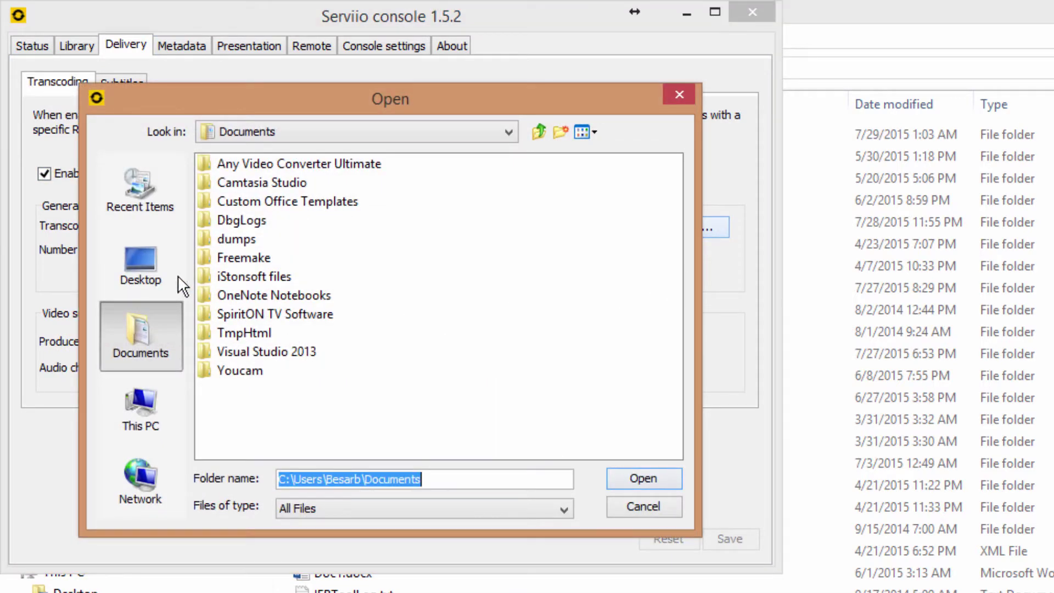
{"action": "left_click", "coordinate": [144, 406]}
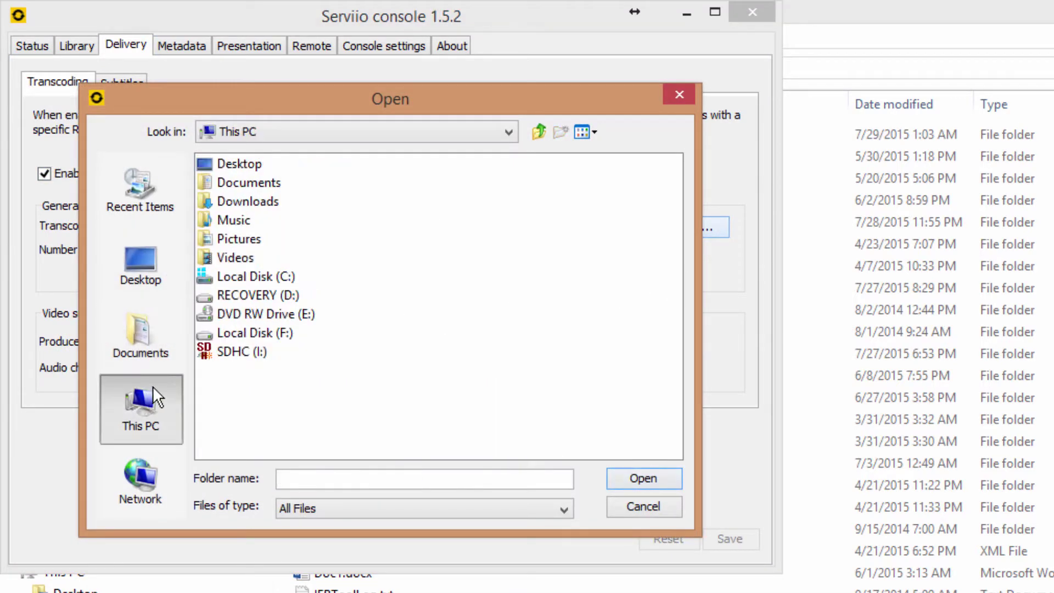
{"action": "double_click", "coordinate": [249, 333]}
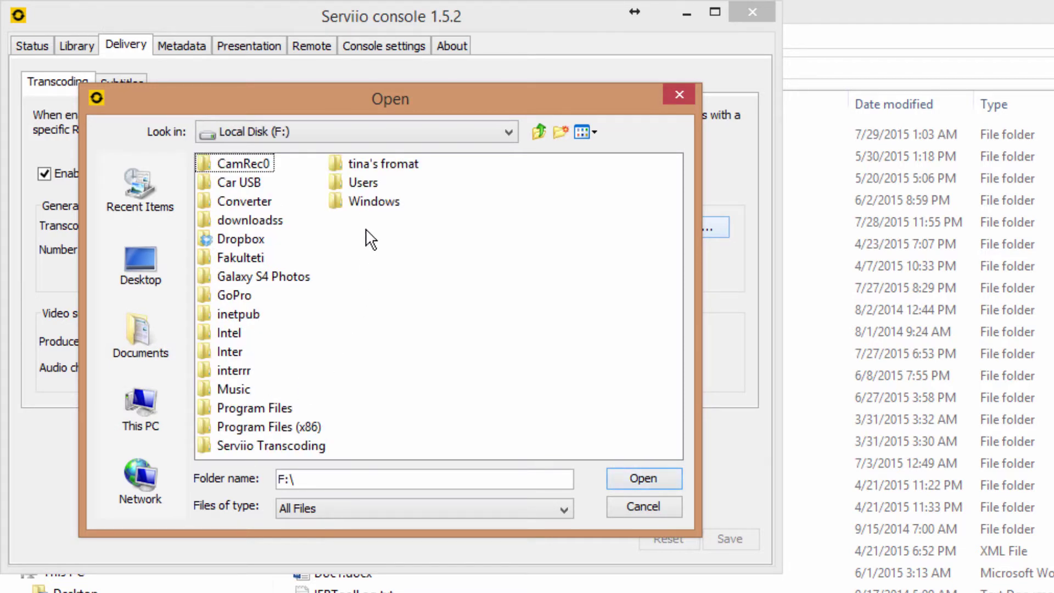
{"action": "left_click", "coordinate": [279, 444]}
{"action": "left_click", "coordinate": [648, 481]}
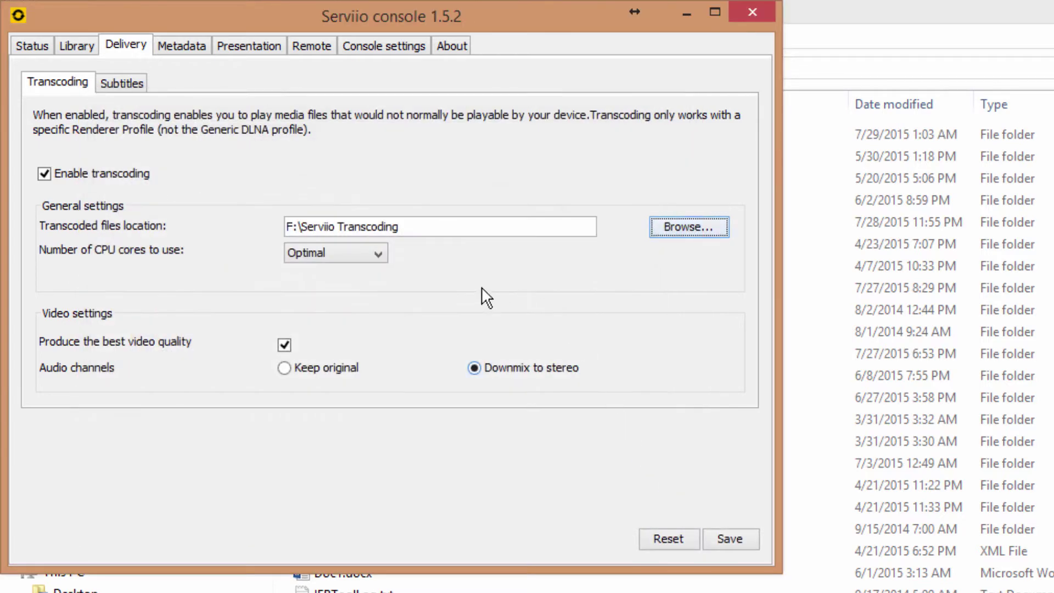
Keep original audio channels, leave CPU cores at Optimal, and view the Subtitles settings
{"action": "left_click", "coordinate": [285, 368]}
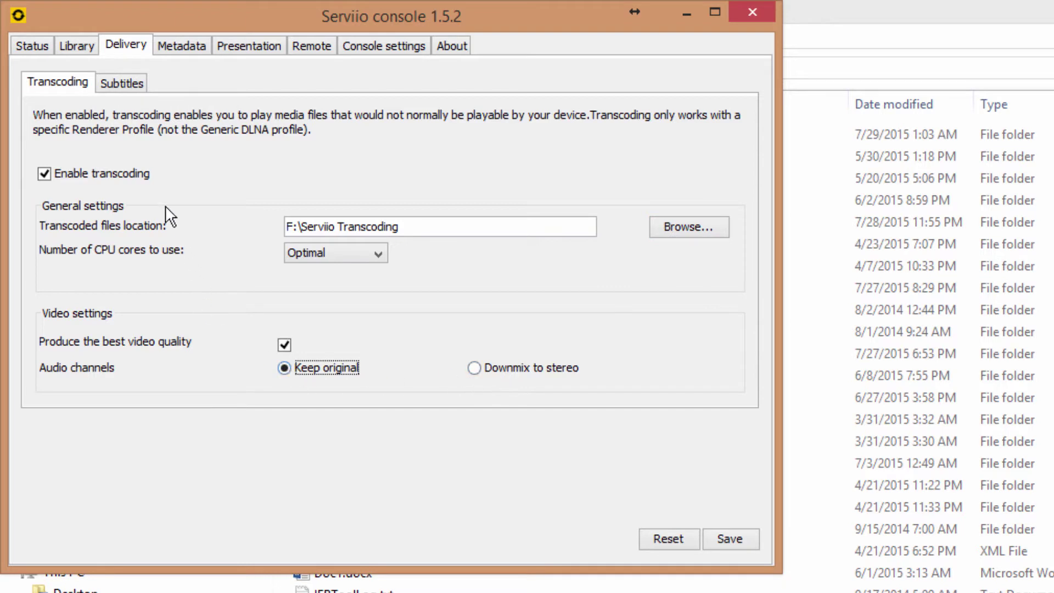
{"action": "left_click", "coordinate": [325, 260]}
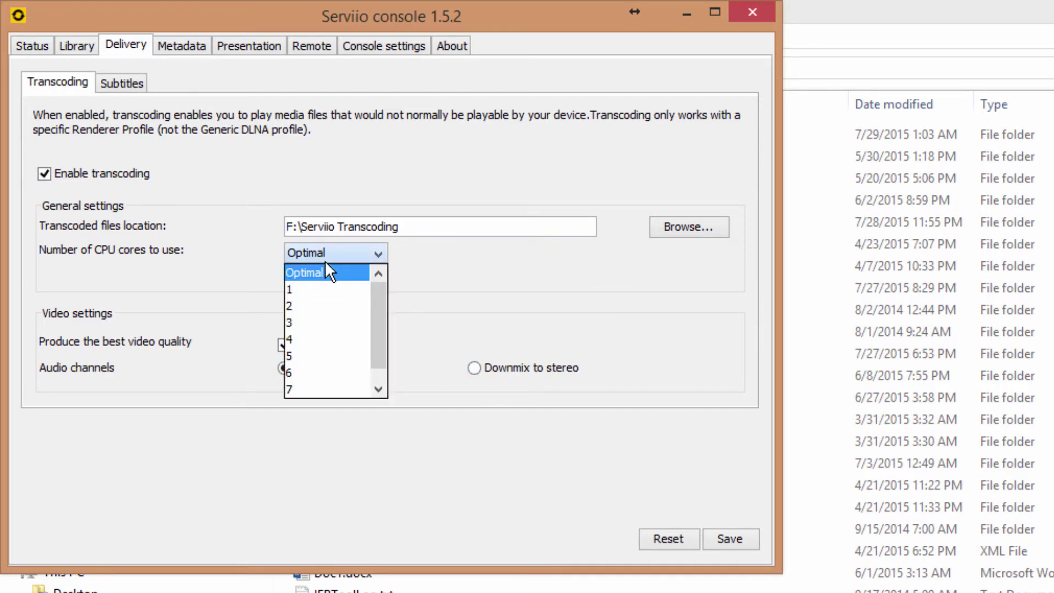
{"action": "left_click", "coordinate": [325, 263]}
{"action": "left_click", "coordinate": [360, 256]}
{"action": "scroll", "coordinate": [346, 330], "scroll_direction": "down", "scroll_amount": 1}
{"action": "scroll", "coordinate": [352, 275], "scroll_direction": "up", "scroll_amount": 1}
{"action": "left_click", "coordinate": [352, 265]}
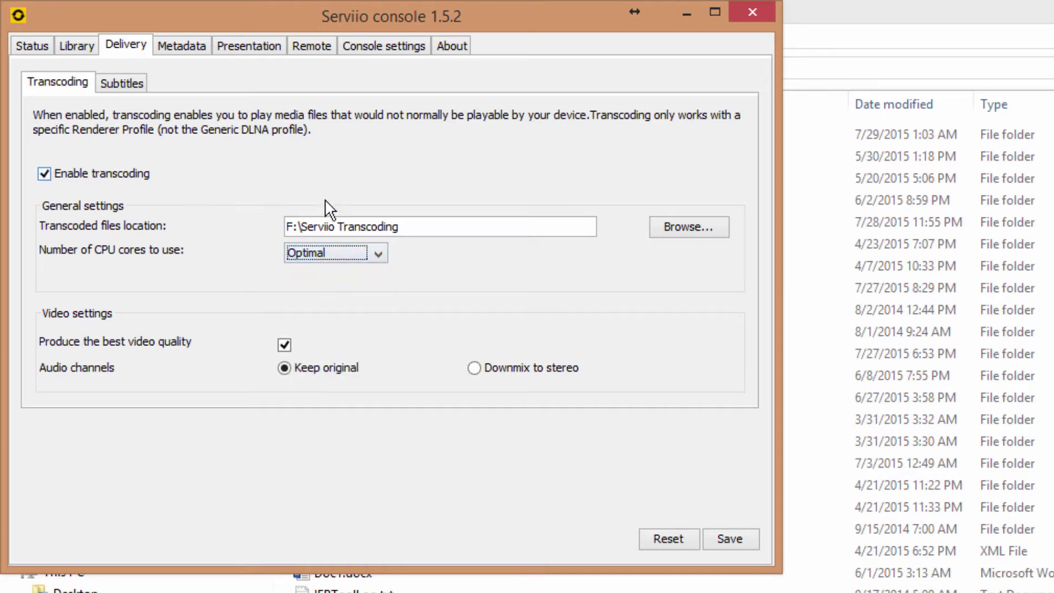
{"action": "left_click", "coordinate": [124, 84]}
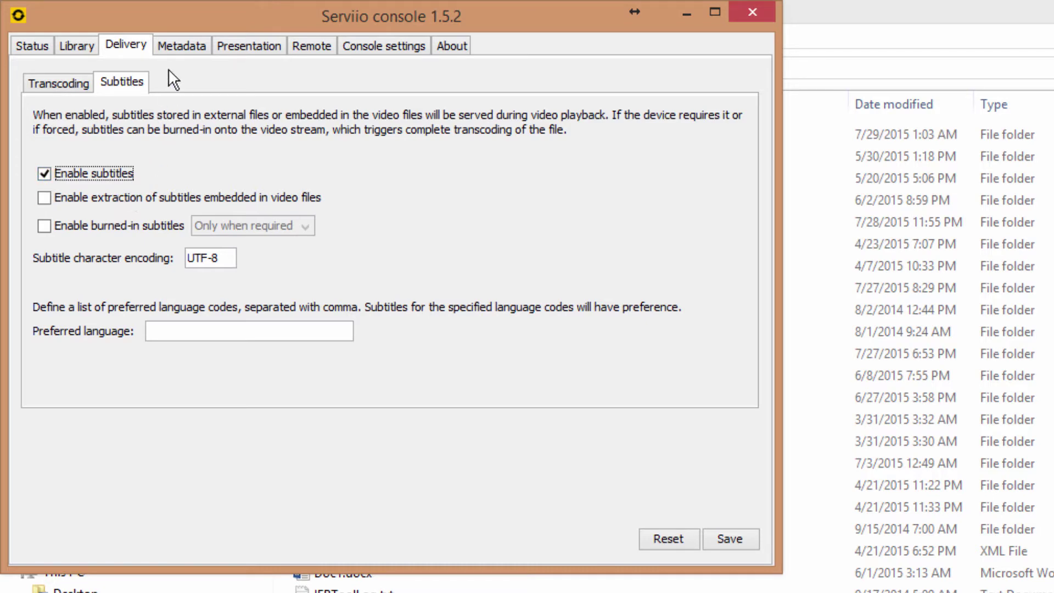
Review the Metadata settings pages for video, audio and image
{"action": "left_click", "coordinate": [86, 81]}
{"action": "left_click", "coordinate": [174, 44]}
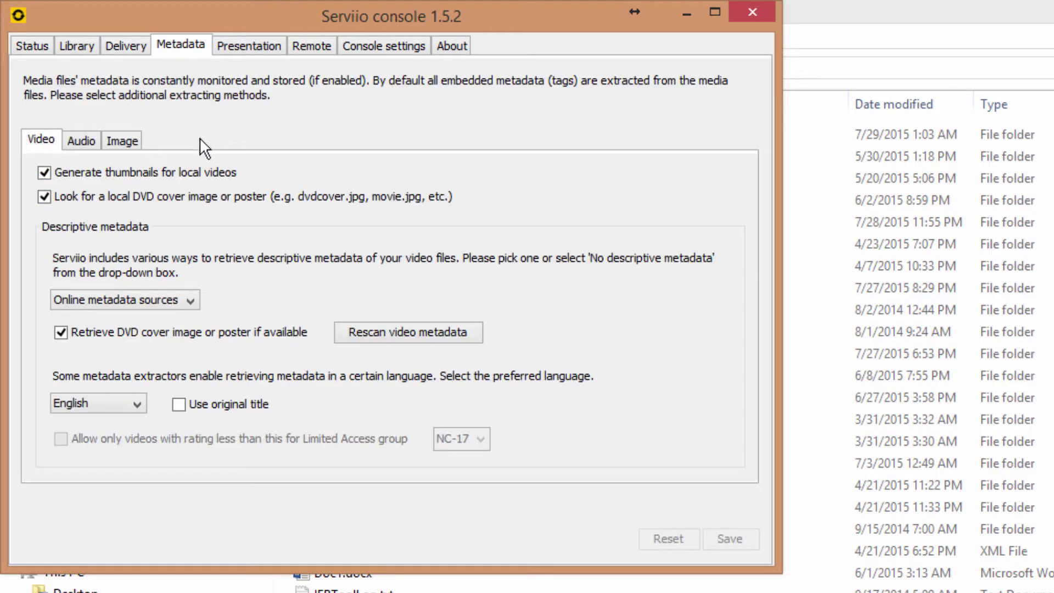
{"action": "left_click", "coordinate": [118, 140]}
{"action": "left_click", "coordinate": [87, 141]}
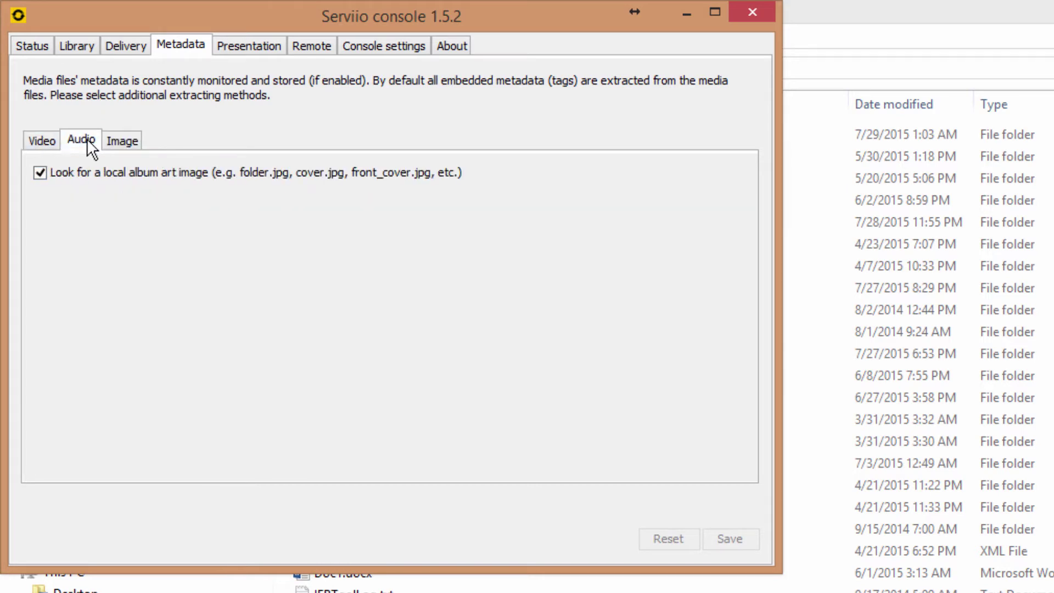
{"action": "left_click", "coordinate": [41, 141]}
Disable music Album Artists, Genres, Composers, Titles, Random Music and Random Albums, keeping Folders displayed
{"action": "left_click", "coordinate": [234, 46]}
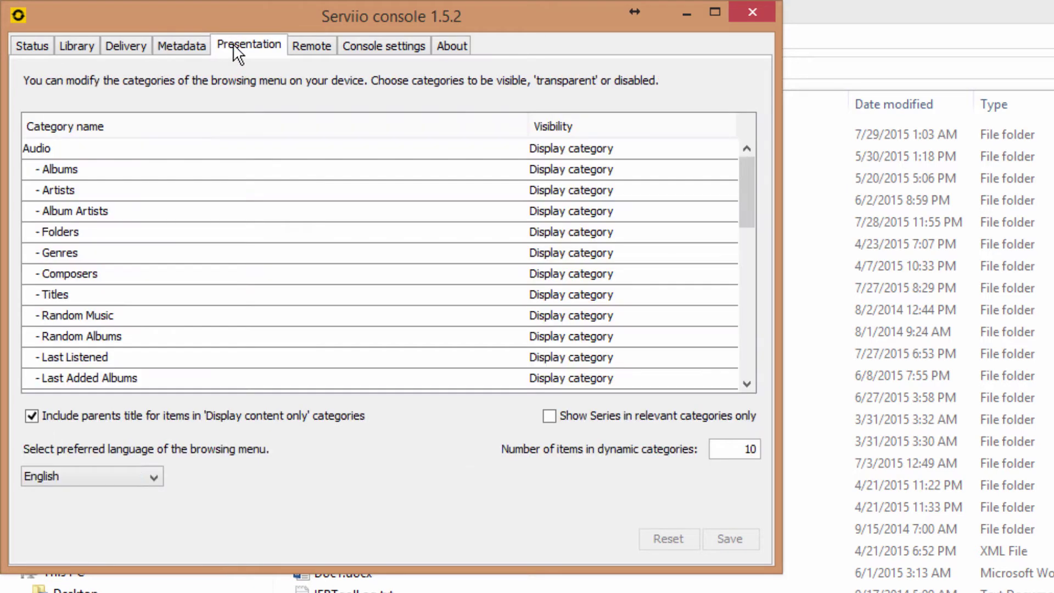
{"action": "left_click", "coordinate": [648, 149]}
{"action": "left_click", "coordinate": [637, 169]}
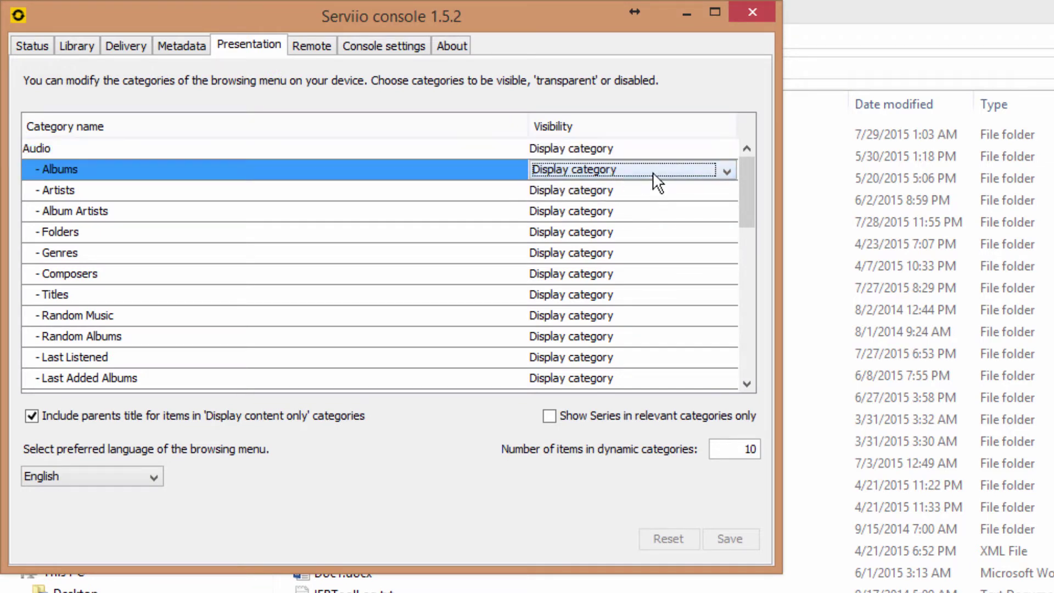
{"action": "left_click", "coordinate": [620, 213]}
{"action": "left_click", "coordinate": [676, 265]}
{"action": "left_click", "coordinate": [681, 232]}
{"action": "left_click", "coordinate": [681, 285]}
{"action": "left_click", "coordinate": [719, 252]}
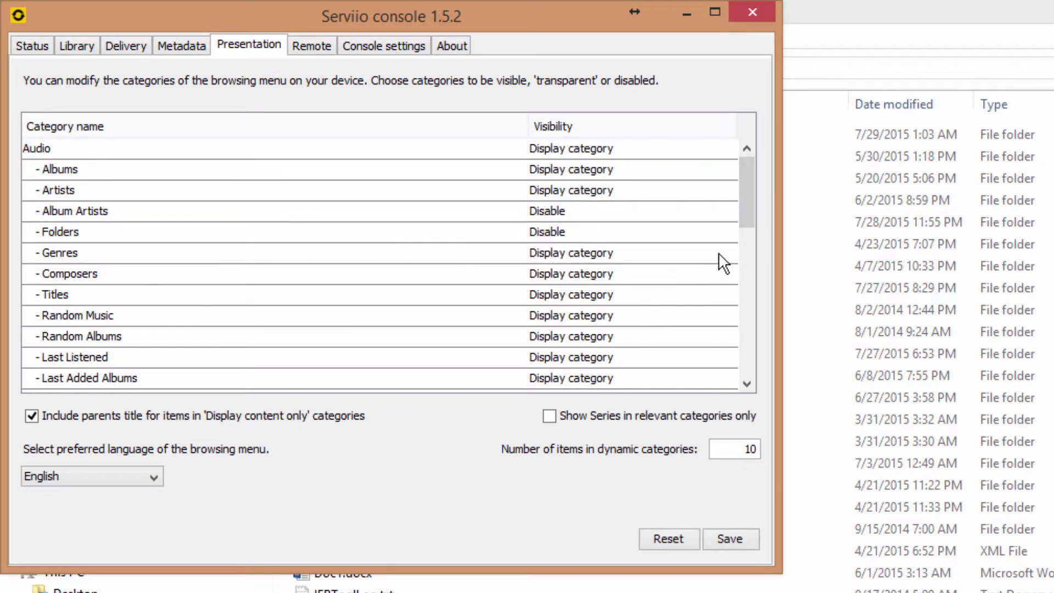
{"action": "left_click", "coordinate": [691, 306]}
{"action": "left_click", "coordinate": [668, 274]}
{"action": "left_click", "coordinate": [669, 328]}
{"action": "left_click", "coordinate": [681, 294]}
{"action": "left_click", "coordinate": [681, 348]}
{"action": "left_click", "coordinate": [682, 313]}
{"action": "left_click", "coordinate": [632, 368]}
{"action": "left_click", "coordinate": [631, 232]}
{"action": "left_click", "coordinate": [631, 251]}
{"action": "left_click", "coordinate": [631, 336]}
{"action": "left_click", "coordinate": [631, 389]}
{"action": "left_click_drag", "start_coordinate": [747, 209], "coordinate": [743, 246]}
Disable music Last Added Albums, Playlists and Online, and image Albums; keep Image and Year displayed
{"action": "left_click", "coordinate": [696, 242]}
{"action": "left_click", "coordinate": [681, 295]}
{"action": "left_click", "coordinate": [681, 263]}
{"action": "left_click", "coordinate": [680, 316]}
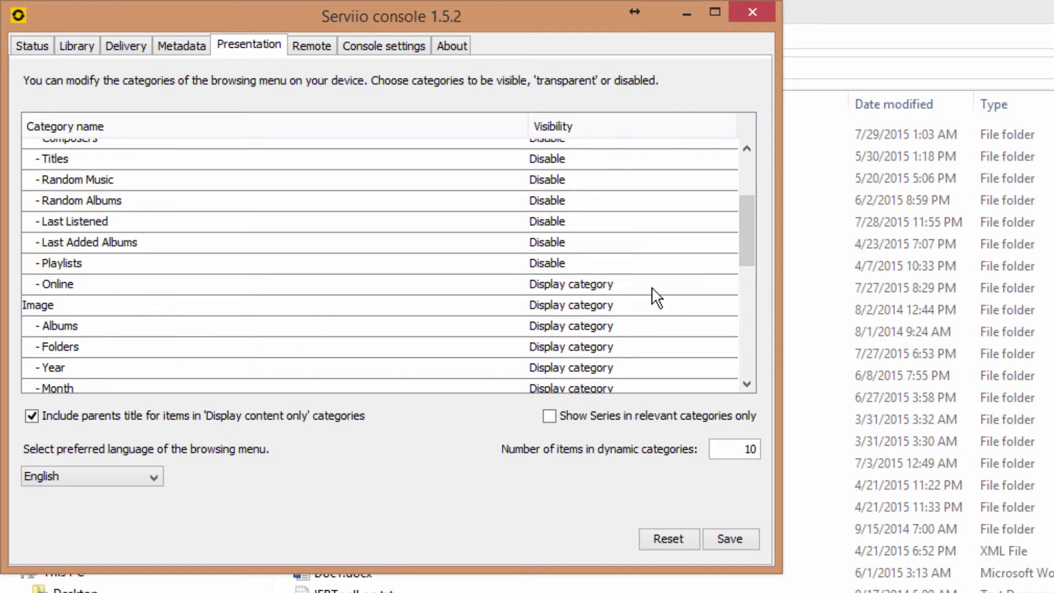
{"action": "left_click", "coordinate": [659, 284]}
{"action": "left_click", "coordinate": [659, 337]}
{"action": "left_click", "coordinate": [571, 221]}
{"action": "left_click", "coordinate": [571, 240]}
{"action": "left_click", "coordinate": [569, 305]}
{"action": "left_click", "coordinate": [568, 323]}
{"action": "left_click", "coordinate": [565, 325]}
{"action": "left_click", "coordinate": [562, 372]}
{"action": "left_click", "coordinate": [604, 289]}
{"action": "left_click_drag", "start_coordinate": [750, 253], "coordinate": [742, 309]}
{"action": "key", "text": "Escape"}
Disable video Titles, Movies and Series, keeping Folders, Last Viewed and Last Added displayed
{"action": "left_click", "coordinate": [601, 237]}
{"action": "left_click", "coordinate": [602, 254]}
{"action": "left_click", "coordinate": [737, 266]}
{"action": "left_click", "coordinate": [728, 258]}
{"action": "left_click", "coordinate": [722, 277]}
{"action": "left_click", "coordinate": [727, 260]}
{"action": "left_click", "coordinate": [689, 308]}
{"action": "left_click", "coordinate": [727, 279]}
{"action": "left_click", "coordinate": [727, 329]}
{"action": "left_click", "coordinate": [727, 299]}
{"action": "left_click", "coordinate": [727, 350]}
{"action": "left_click", "coordinate": [727, 321]}
{"action": "left_click", "coordinate": [643, 342]}
{"action": "left_click", "coordinate": [675, 338]}
{"action": "left_click", "coordinate": [706, 366]}
Disable video Recent Unwatched, Genres, Ratings, Actors, Directors, Producers, Release Years, Playlists and Online
{"action": "scroll", "coordinate": [707, 372], "scroll_direction": "down", "scroll_amount": 1}
{"action": "left_click", "coordinate": [723, 329]}
{"action": "left_click", "coordinate": [685, 380]}
{"action": "left_click", "coordinate": [727, 350]}
{"action": "left_click", "coordinate": [714, 402]}
{"action": "left_click", "coordinate": [727, 369]}
{"action": "left_click", "coordinate": [714, 423]}
{"action": "scroll", "coordinate": [741, 348], "scroll_direction": "down", "scroll_amount": 1}
{"action": "left_click", "coordinate": [727, 317]}
{"action": "left_click", "coordinate": [708, 370]}
{"action": "left_click", "coordinate": [727, 338]}
{"action": "left_click", "coordinate": [713, 392]}
{"action": "left_click", "coordinate": [727, 359]}
{"action": "left_click", "coordinate": [713, 413]}
{"action": "scroll", "coordinate": [721, 383], "scroll_direction": "down", "scroll_amount": 1}
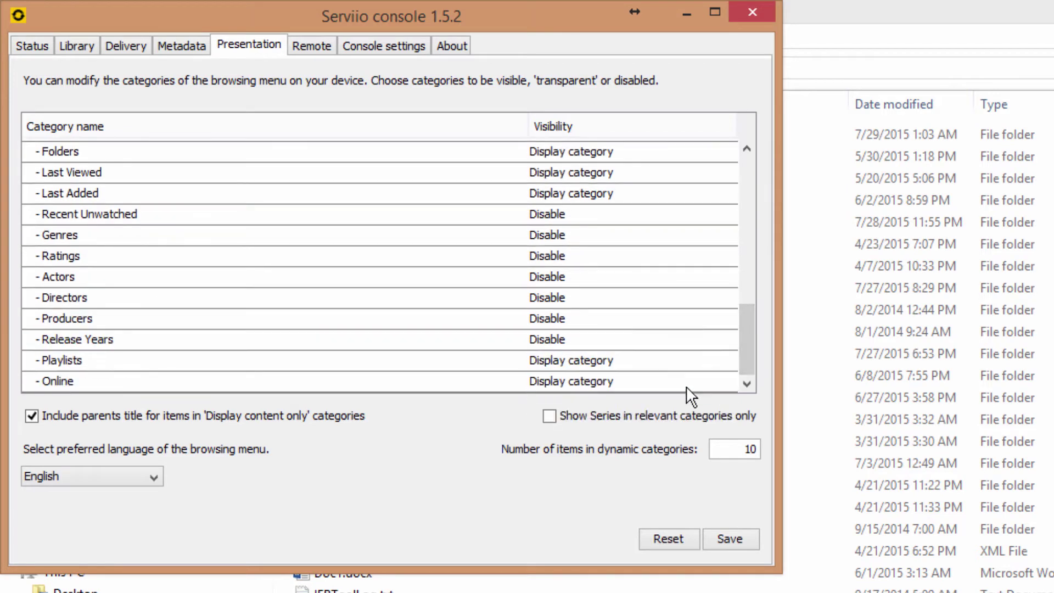
{"action": "left_click", "coordinate": [727, 360]}
{"action": "left_click", "coordinate": [714, 413]}
{"action": "left_click", "coordinate": [664, 381]}
{"action": "left_click", "coordinate": [713, 434]}
{"action": "left_click_drag", "start_coordinate": [752, 313], "coordinate": [752, 169]}
Review the Remote, Console settings, About, Delivery and Status tabs, then save from Library
{"action": "left_click", "coordinate": [316, 50]}
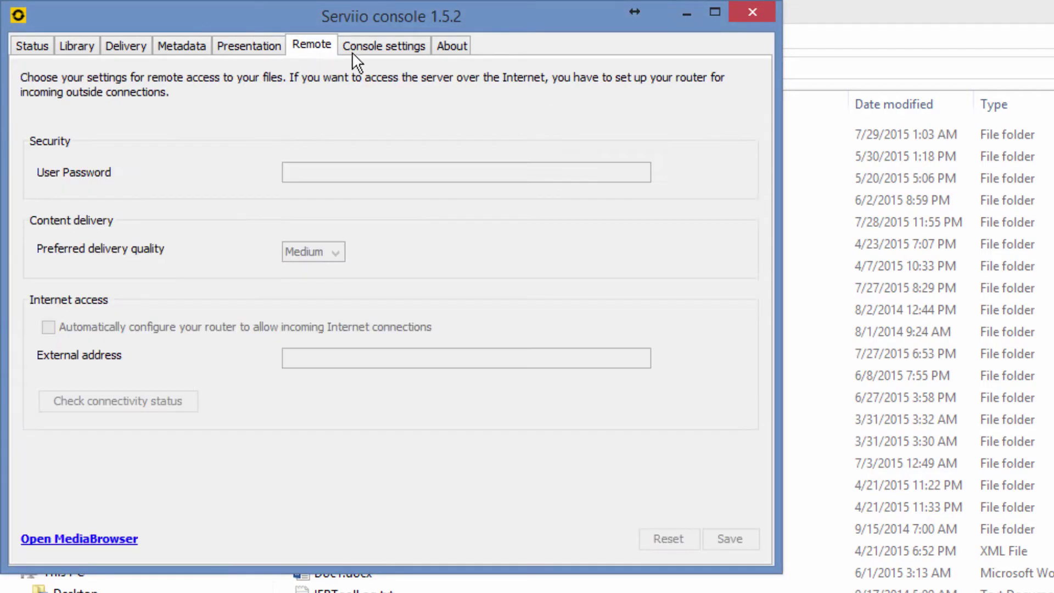
{"action": "left_click", "coordinate": [382, 48]}
{"action": "left_click", "coordinate": [458, 46]}
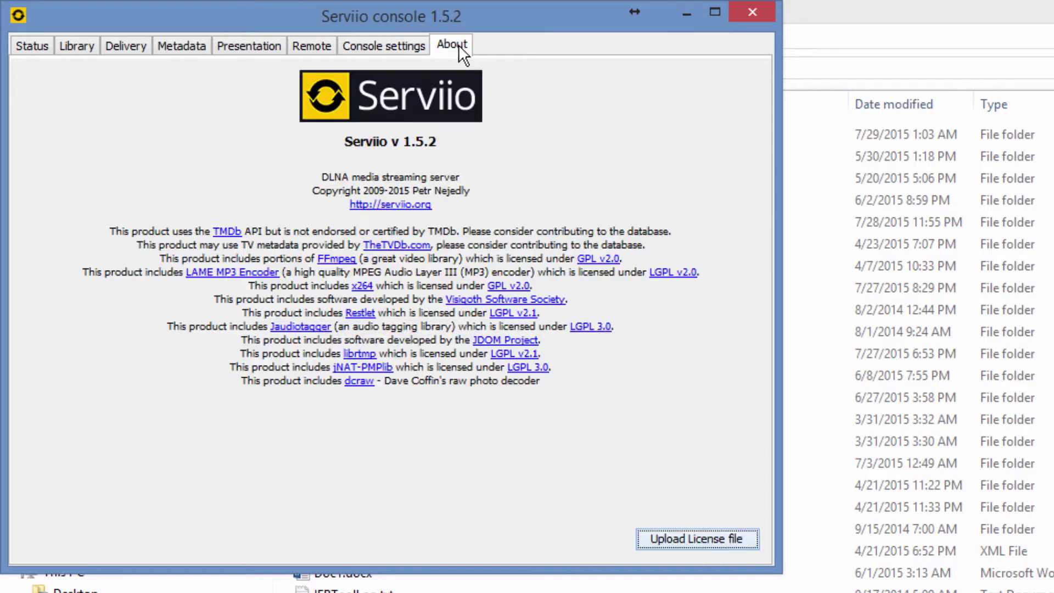
{"action": "left_click", "coordinate": [125, 51]}
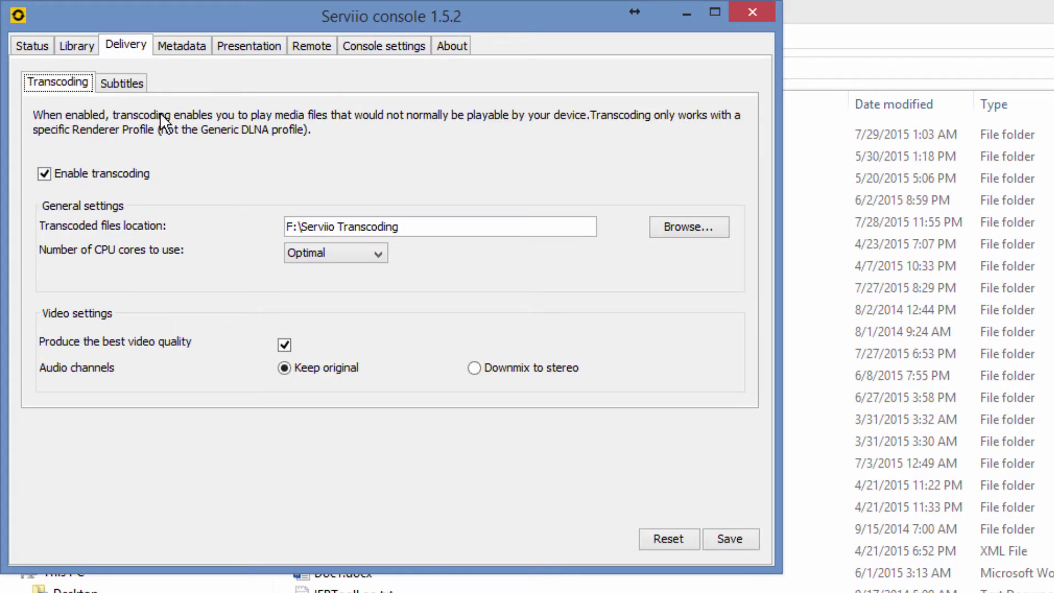
{"action": "left_click", "coordinate": [87, 43]}
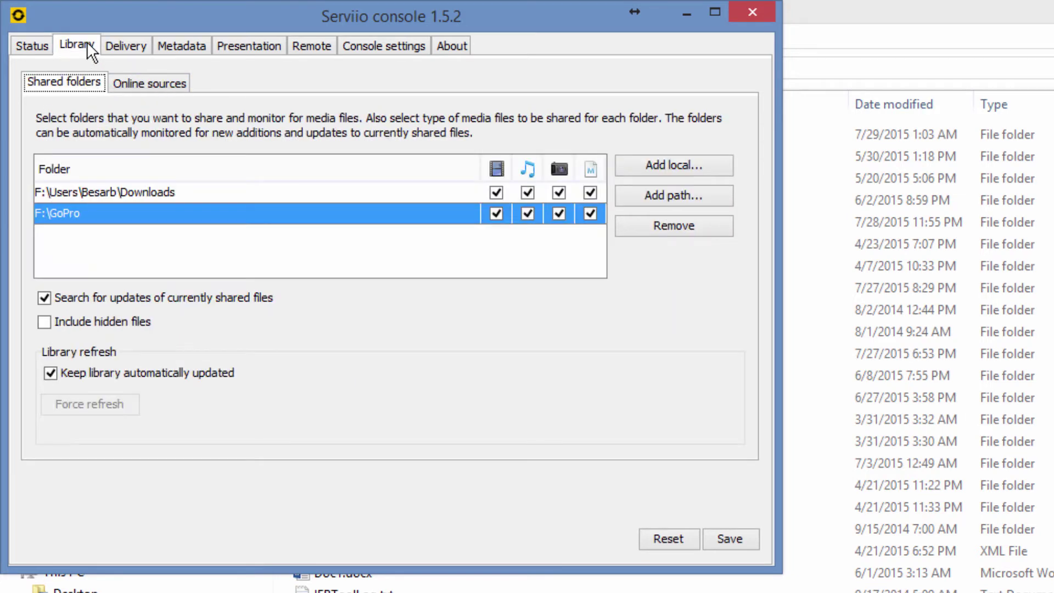
{"action": "left_click", "coordinate": [49, 43]}
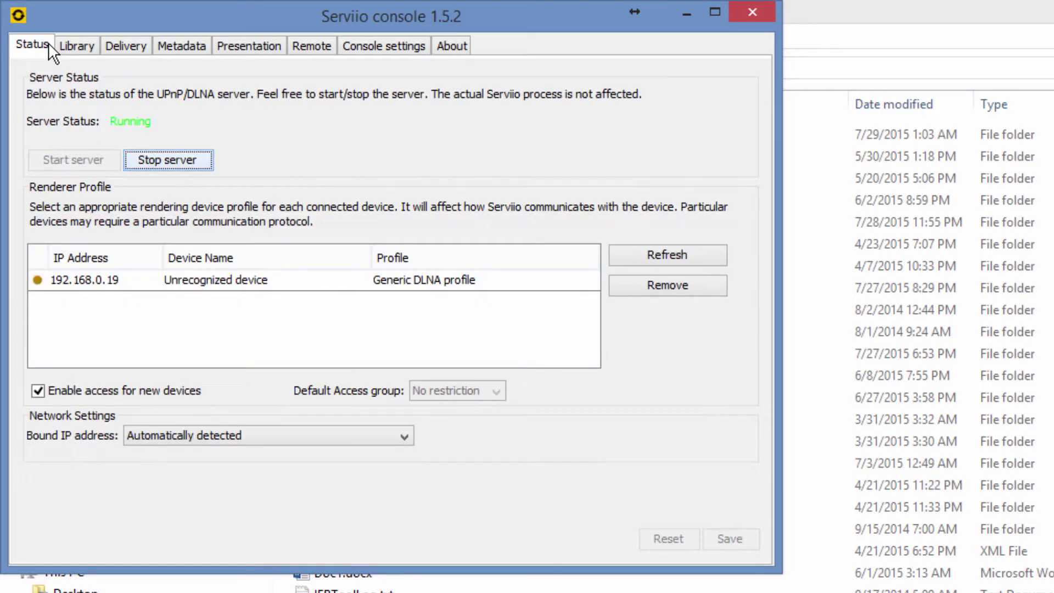
{"action": "left_click", "coordinate": [83, 44]}
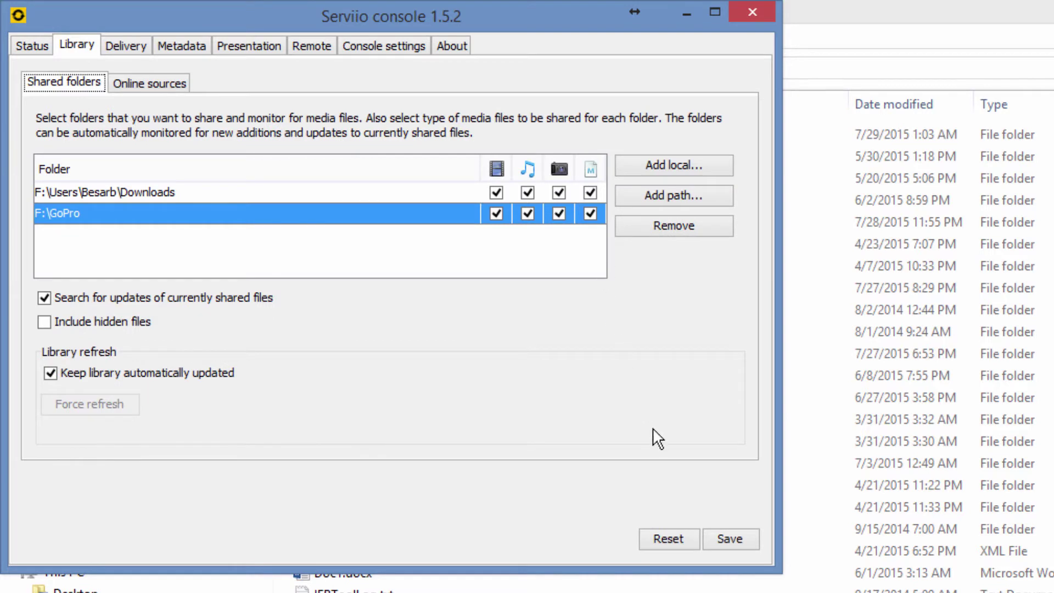
{"action": "left_click", "coordinate": [735, 534]}
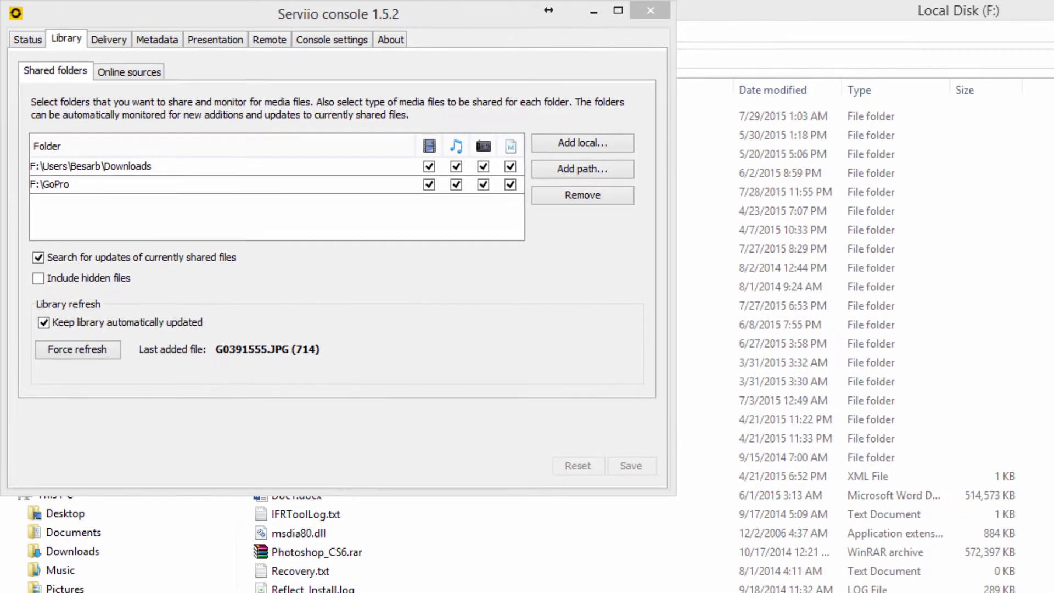
In OLD Downloads, play the Furious.7.2015.1080p.HDRip.x264.AC3-RK MKV file, then close KMPlayer
{"action": "key", "text": "alt+Tab"}
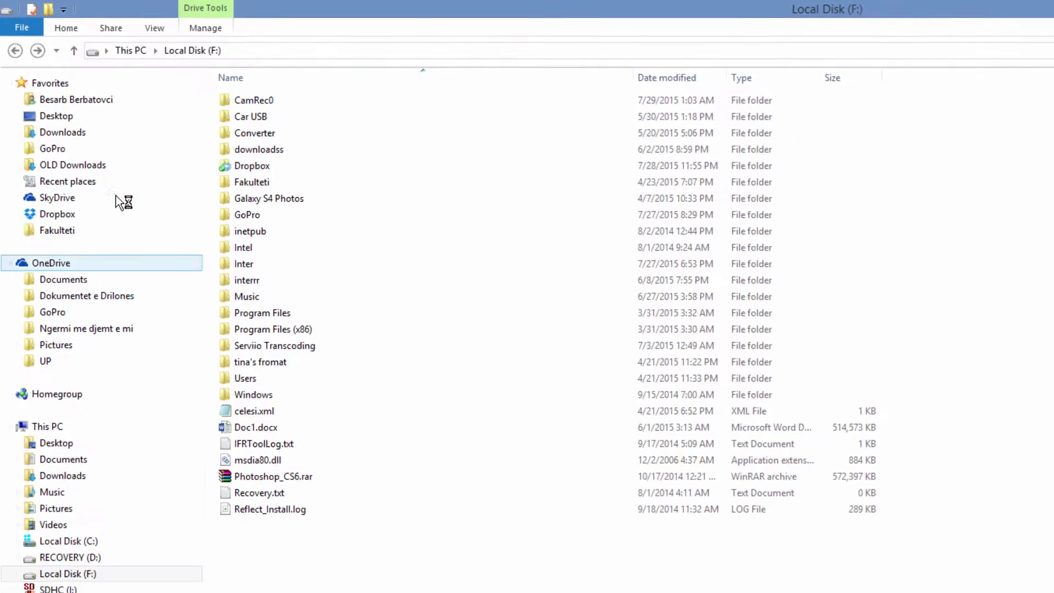
{"action": "left_click", "coordinate": [70, 134]}
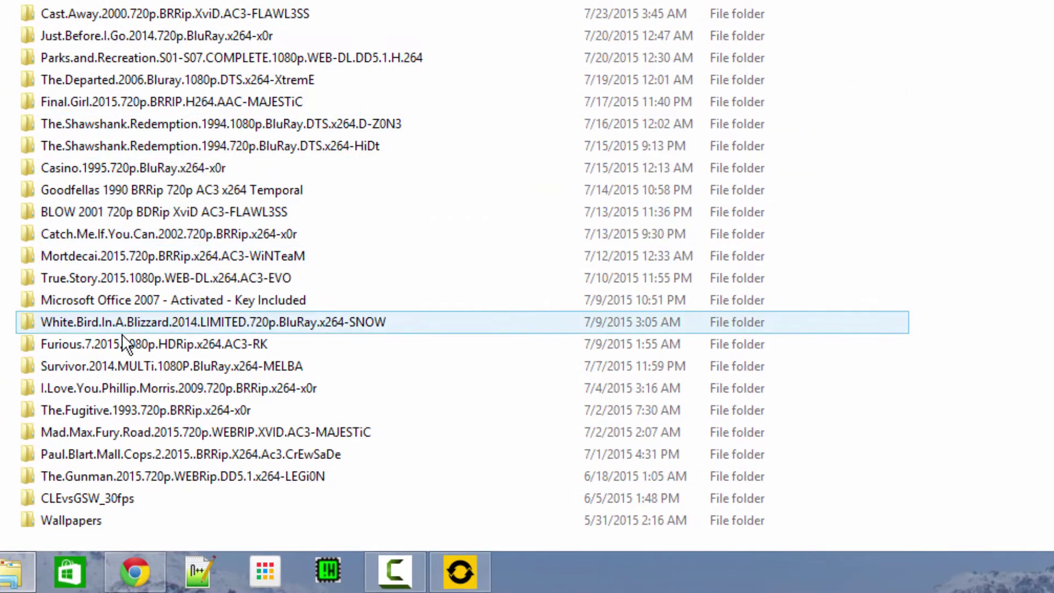
{"action": "double_click", "coordinate": [122, 344]}
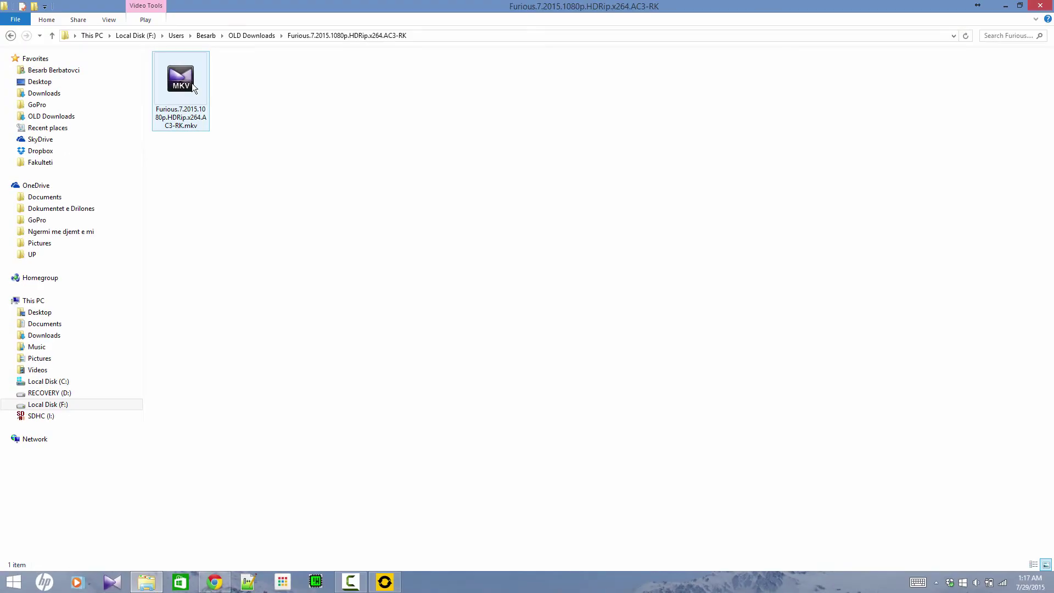
{"action": "double_click", "coordinate": [192, 84]}
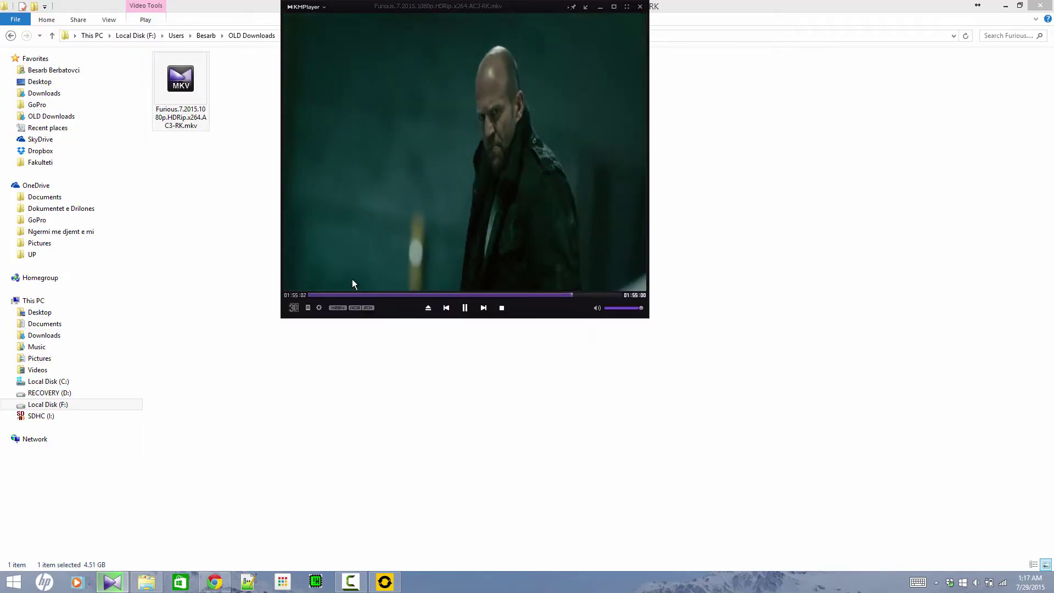
{"action": "left_click", "coordinate": [640, 6]}
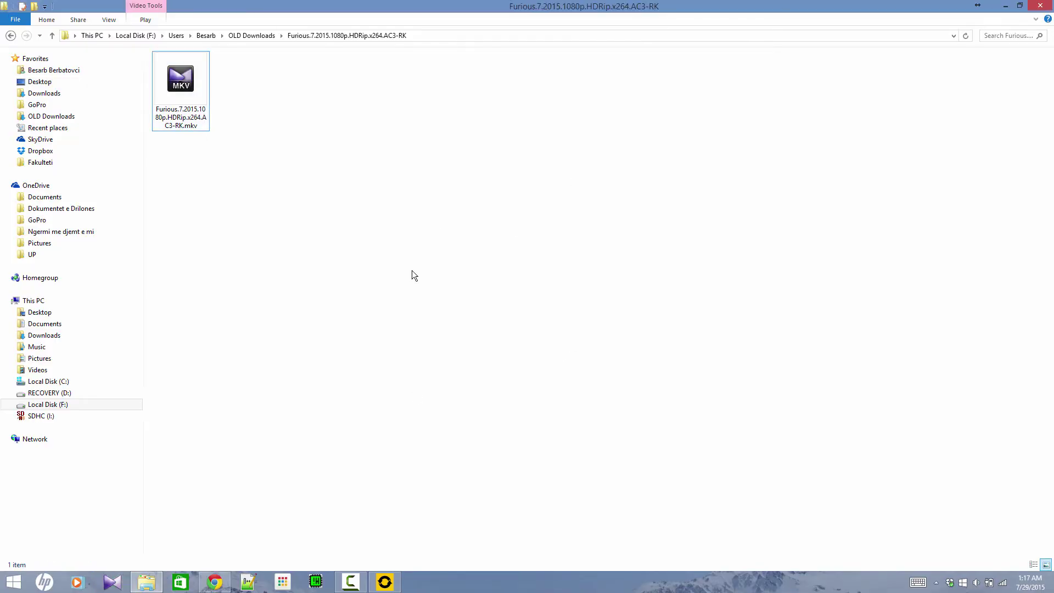
Bring the Serviio Console back on screen from the notification area icon
{"action": "left_click", "coordinate": [936, 582]}
{"action": "left_click", "coordinate": [927, 530]}
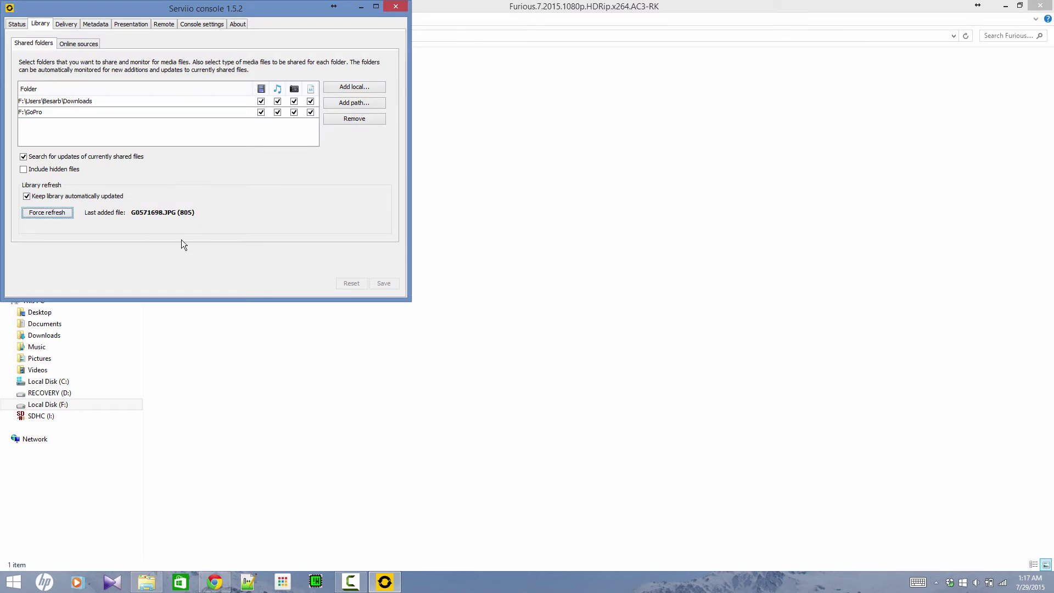
{"action": "left_click", "coordinate": [936, 583]}
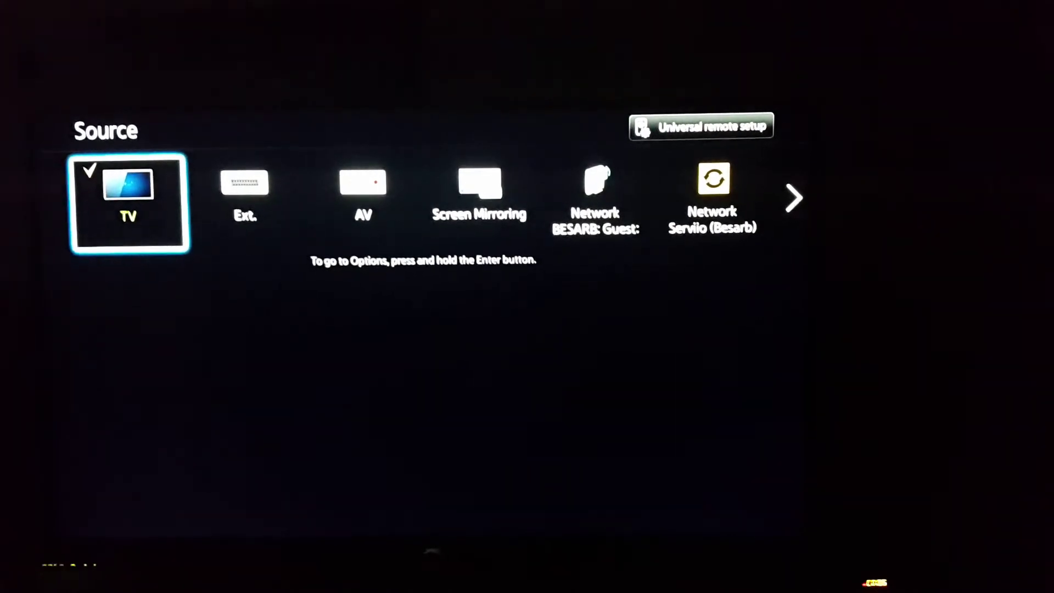
On the TV Source menu, select the Serviio (Besarb) network source
{"action": "key", "text": "Right"}
{"action": "key", "text": "Right"}
{"action": "key", "text": "Right"}
{"action": "key", "text": "Right"}
{"action": "key", "text": "Right"}
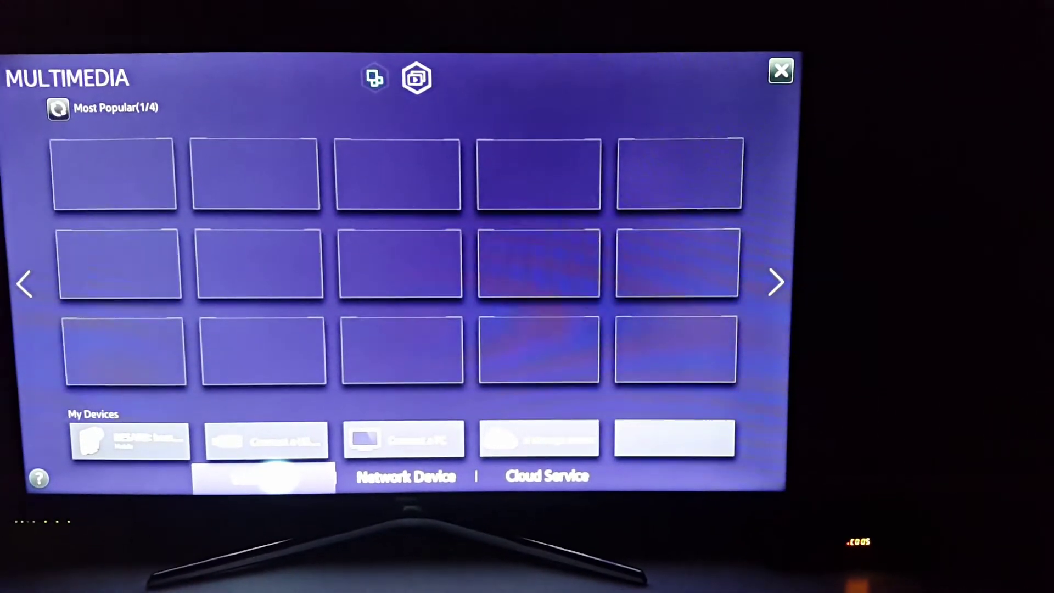
Open Network Device and move to the Serviio (Besarb) server
{"action": "key", "text": "Right"}
{"action": "key", "text": "Return"}
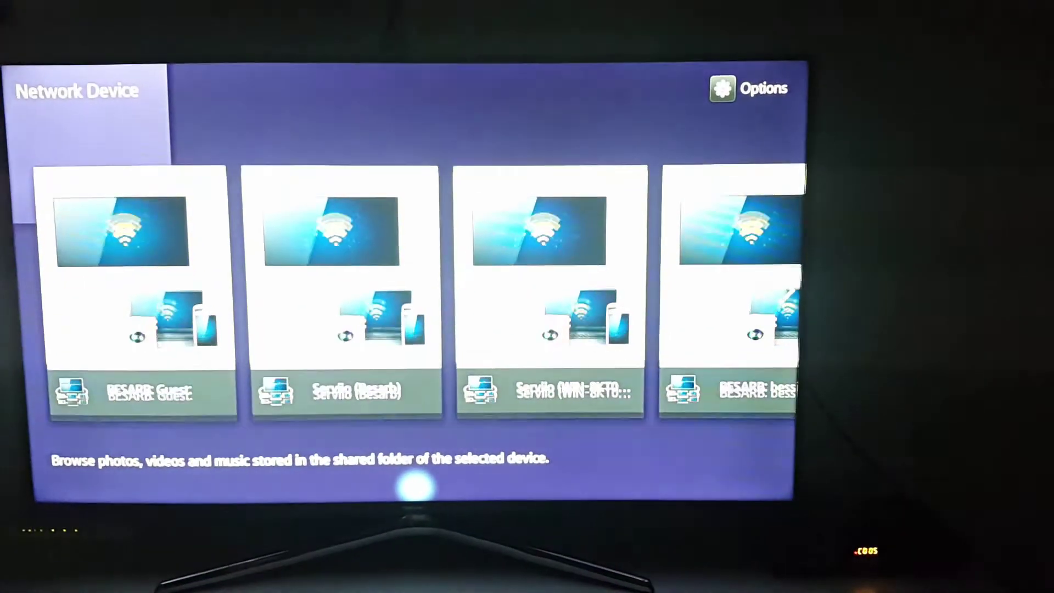
{"action": "key", "text": "Right"}
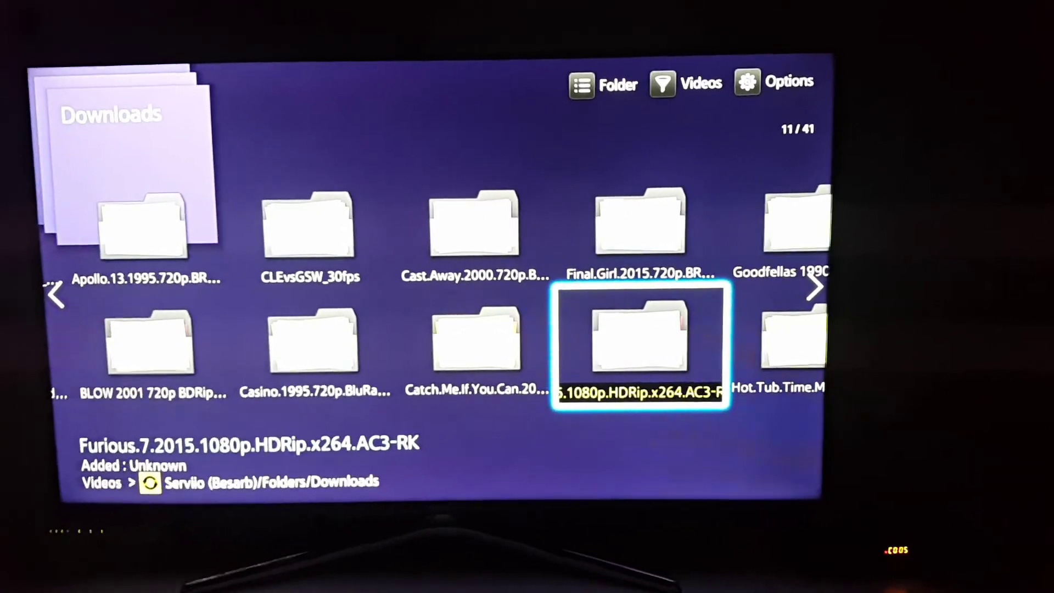
Play the Furious.7 movie on the TV, then exit back up to the Serviio Folders level
{"action": "key", "text": "Right"}
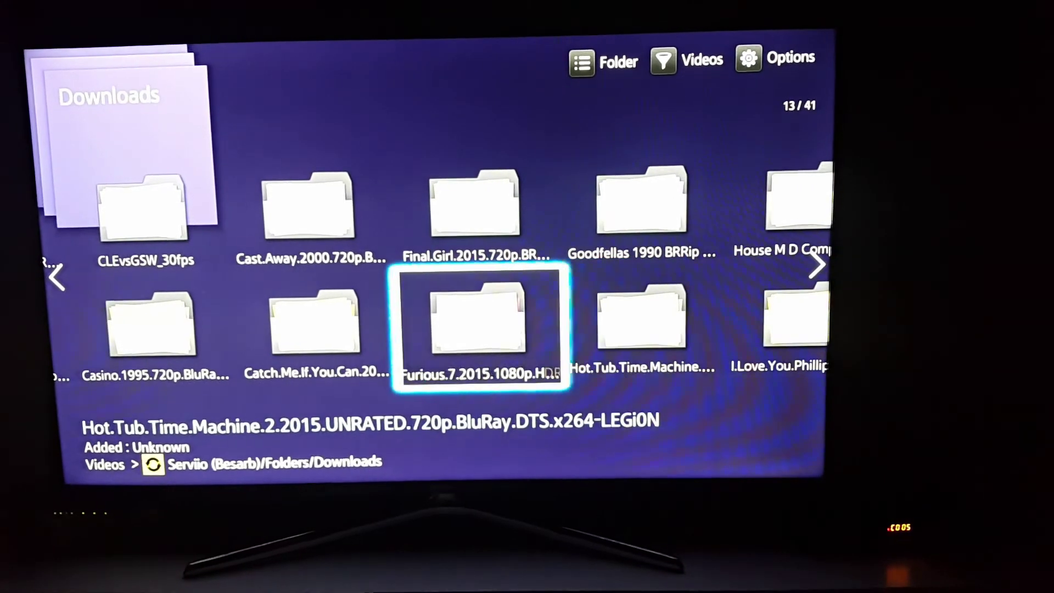
{"action": "key", "text": "Left"}
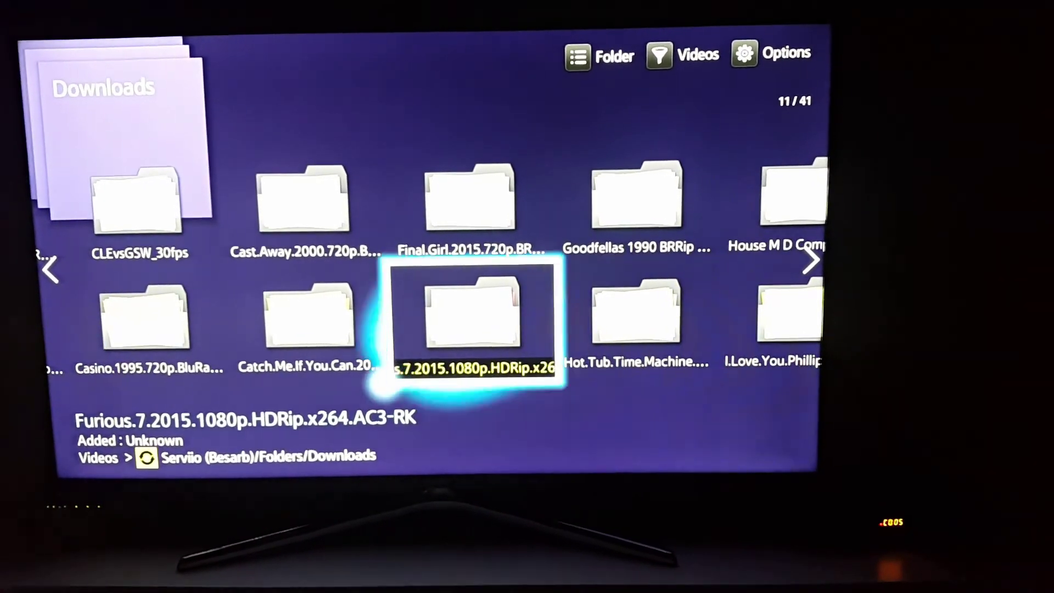
{"action": "key", "text": "Right"}
{"action": "key", "text": "Left"}
{"action": "key", "text": "Return"}
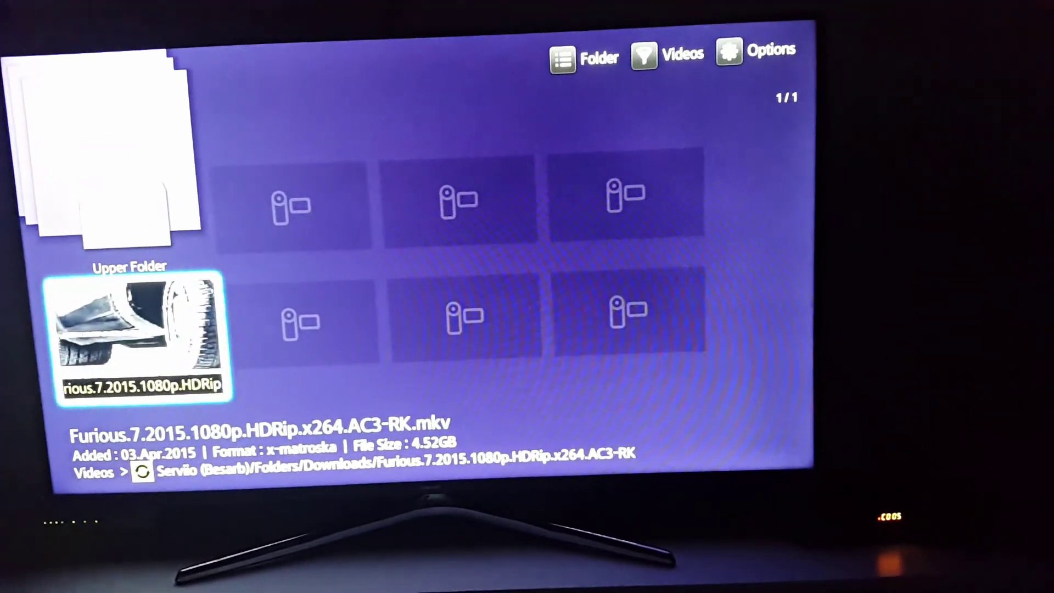
{"action": "key", "text": "Escape"}
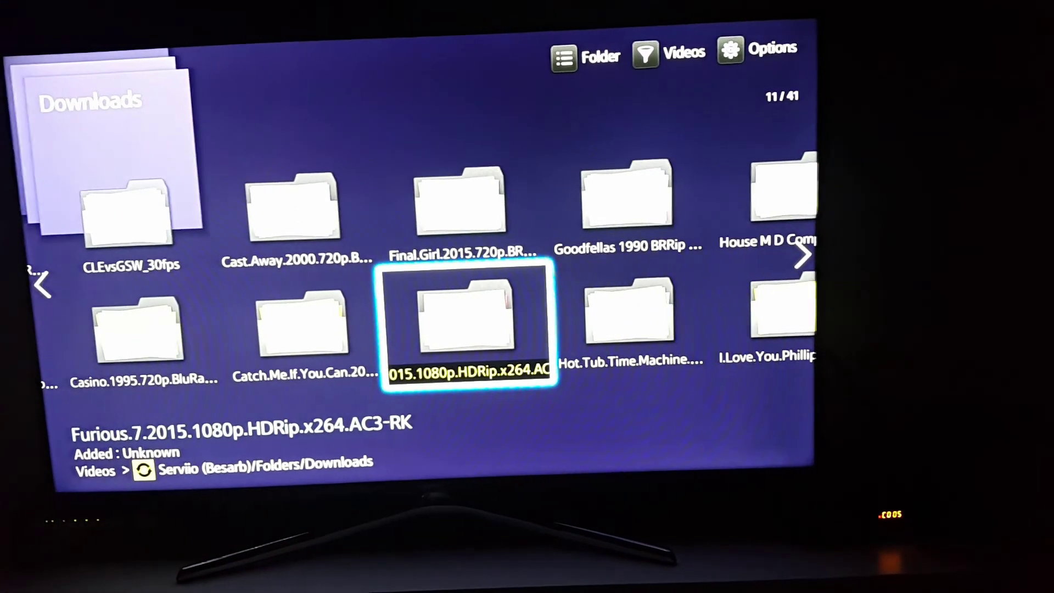
{"action": "key", "text": "Escape"}
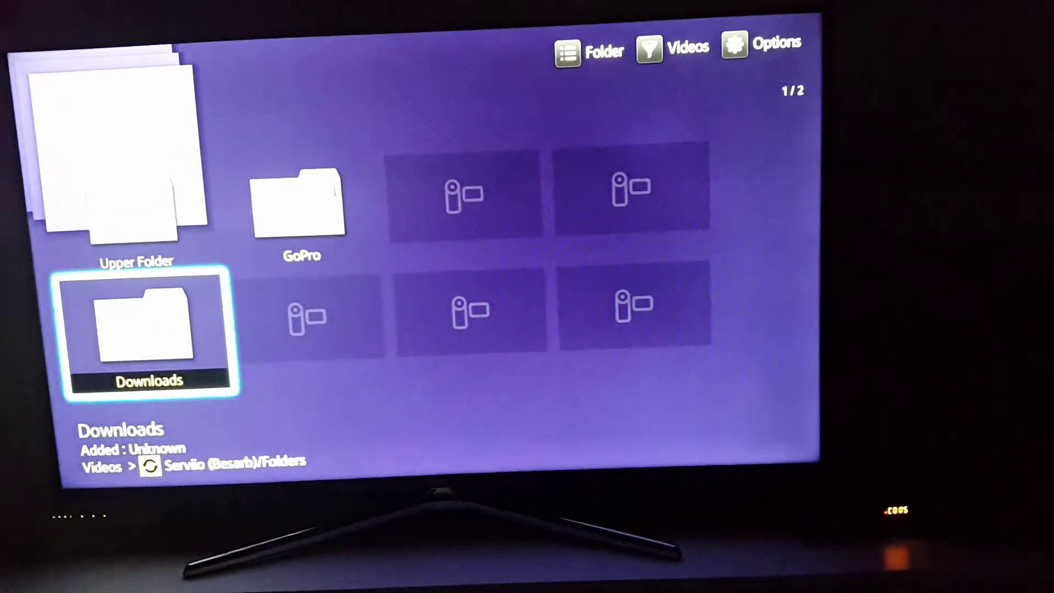